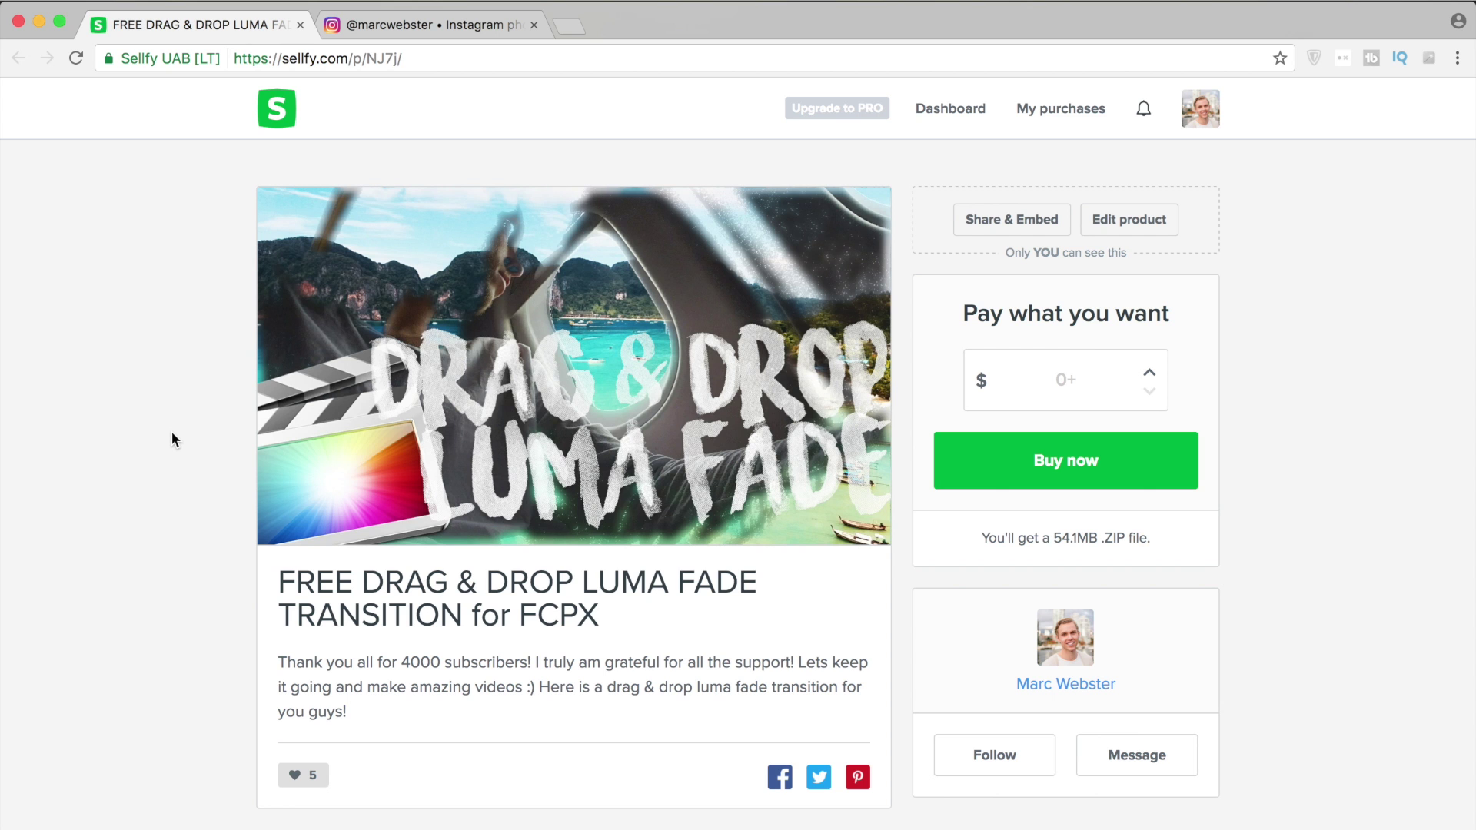
Step: Switch to Final Cut Pro and split the C0186 clip at 00:00:09:02, before the man disappears
mouse_move(488, 826)
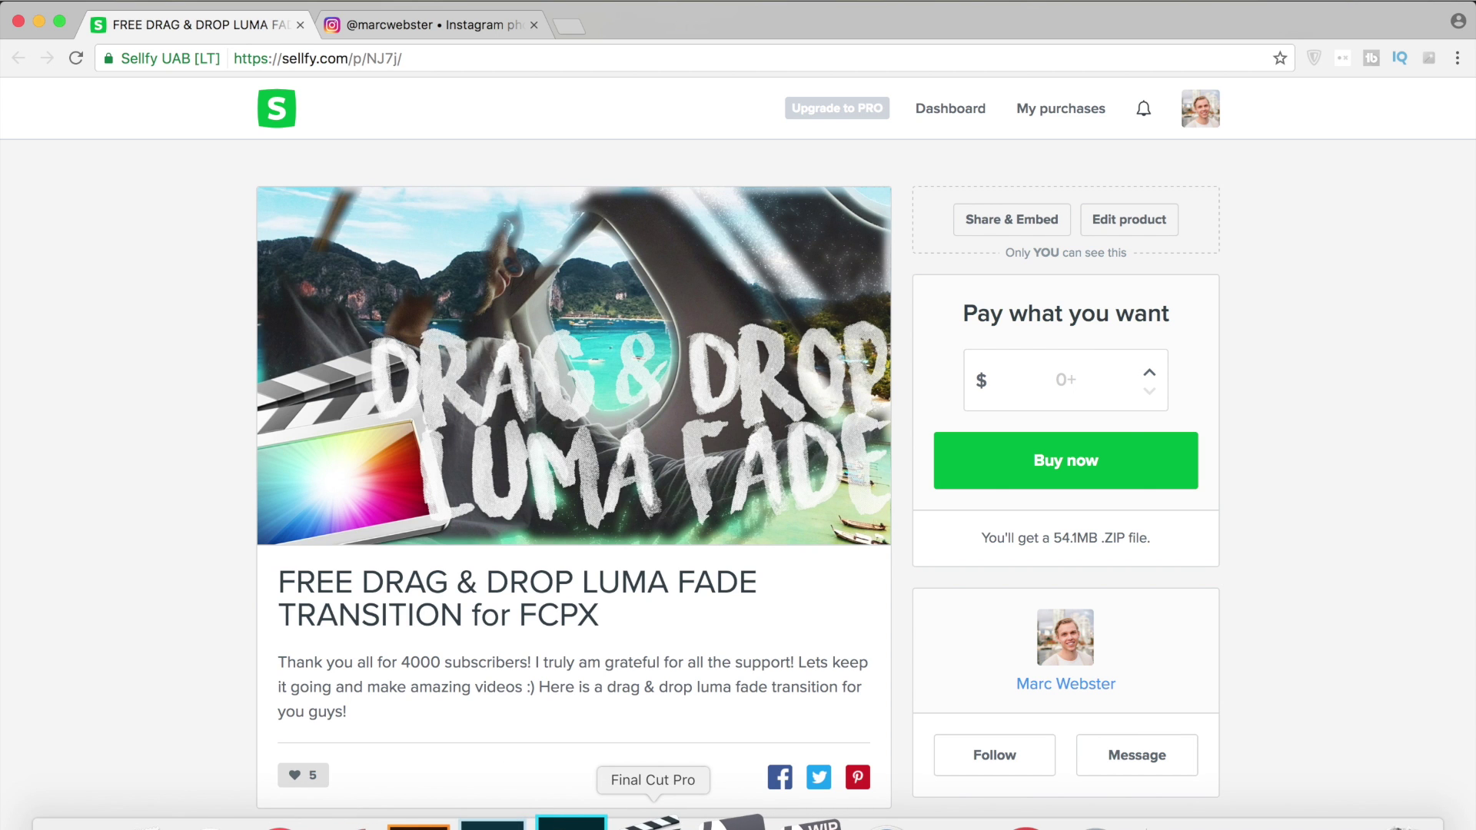
left_click(653, 823)
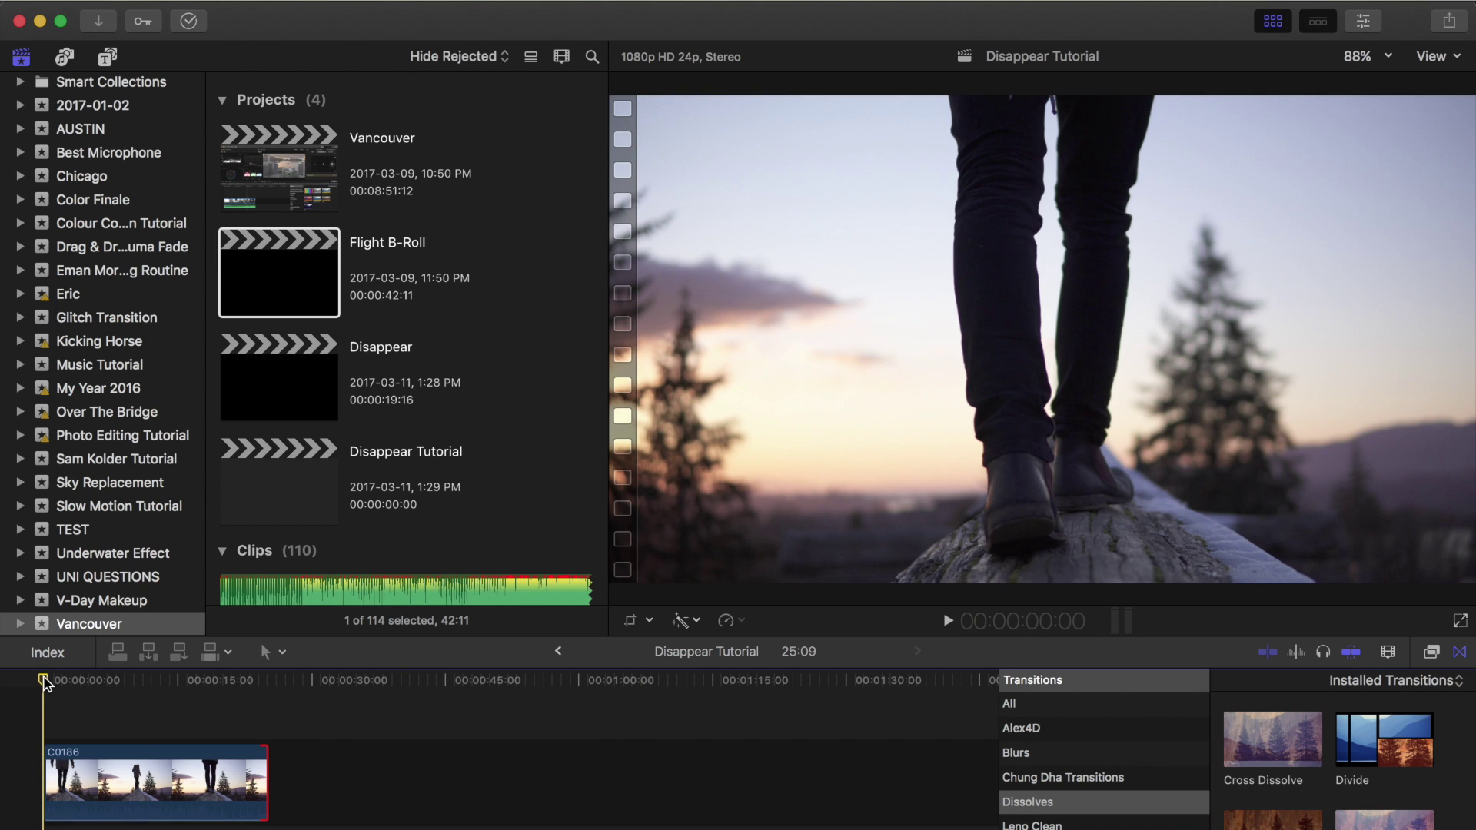
left_click_drag(44, 683, 125, 703)
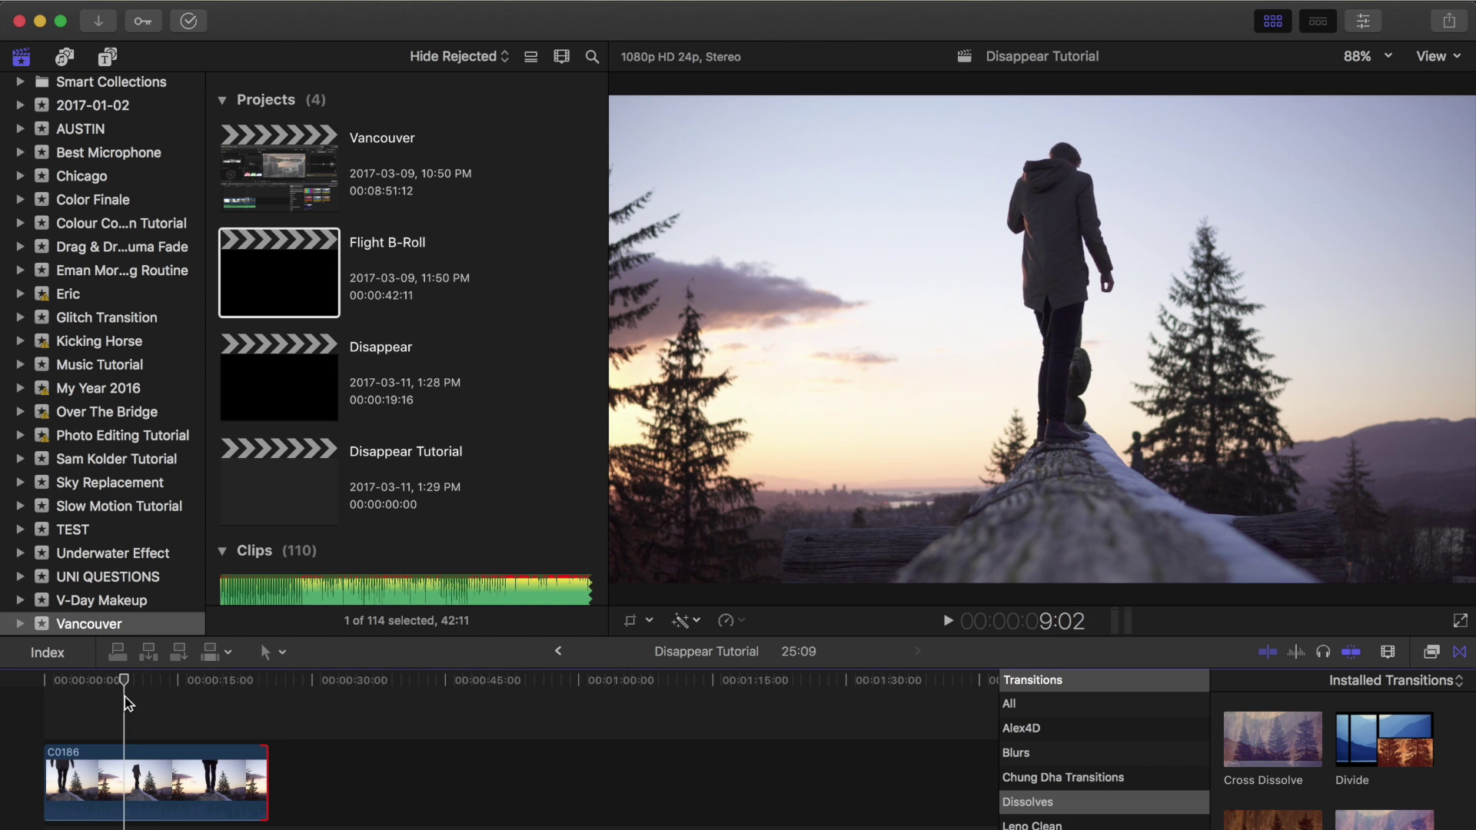
left_click(130, 785)
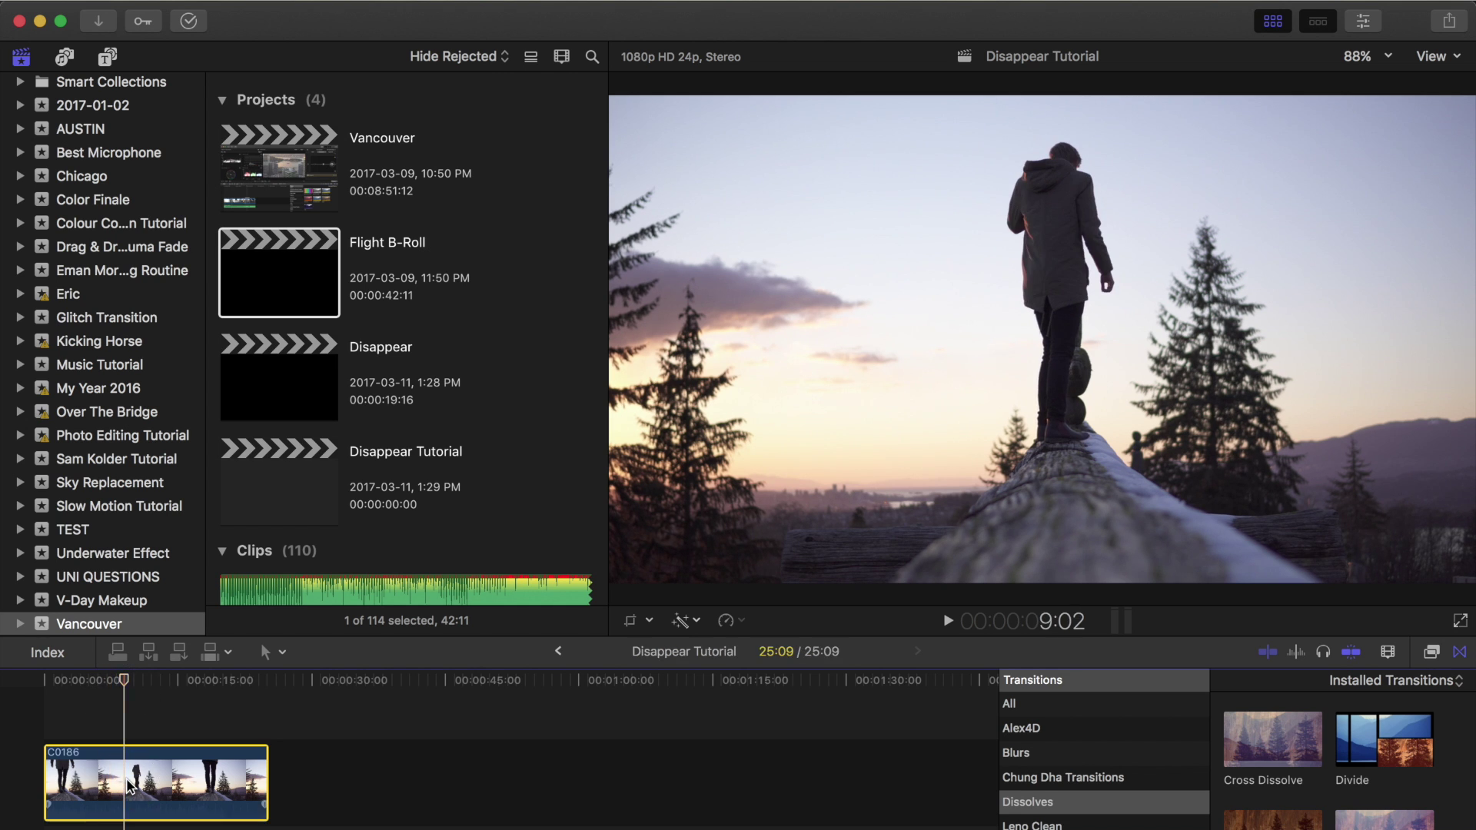
key("super+b")
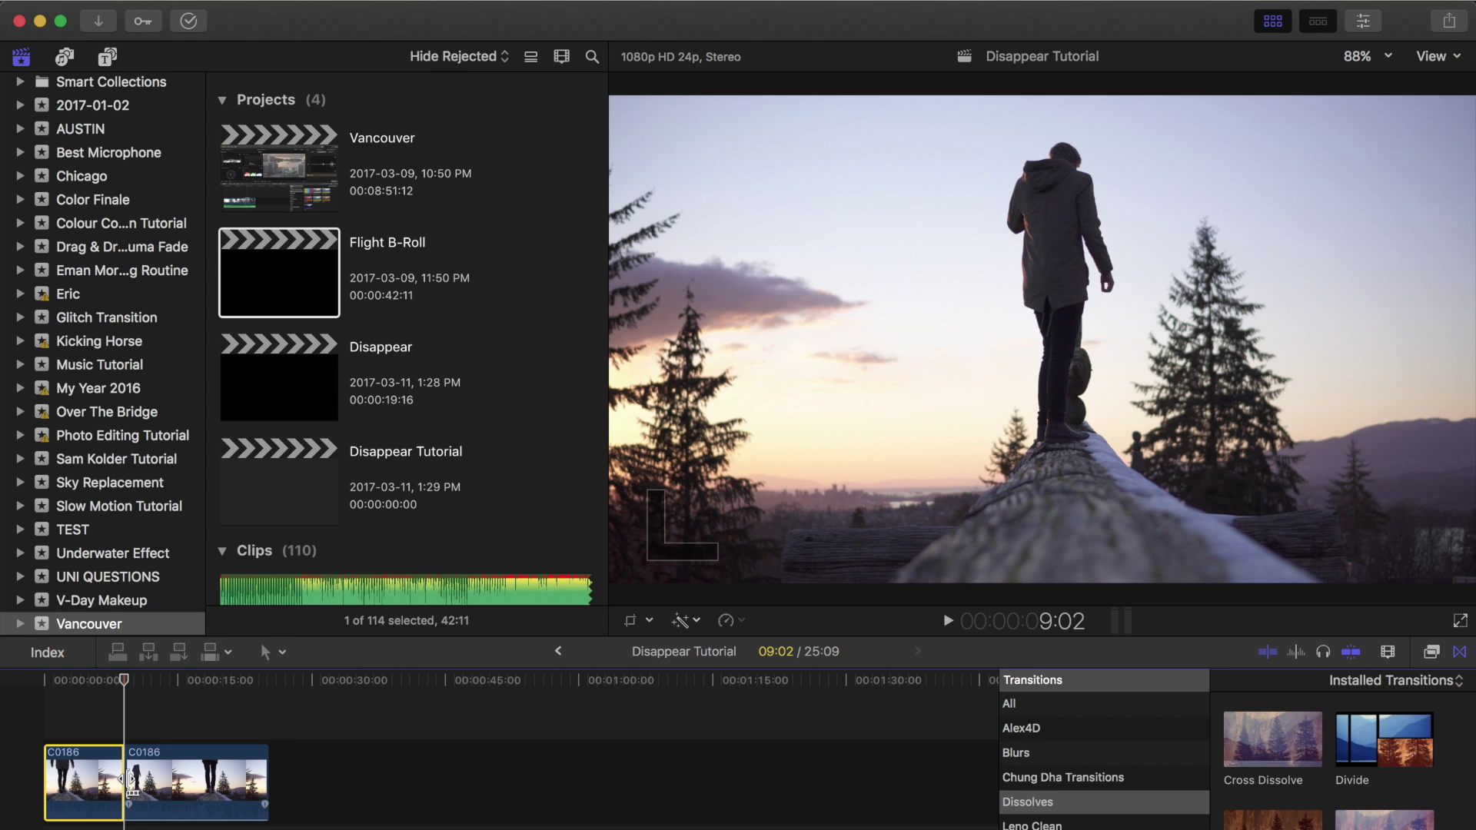
Step: Remove the part of the second C0186 clip before 00:00:23:06, keeping only the empty-log footage
left_click_drag(126, 677, 250, 678)
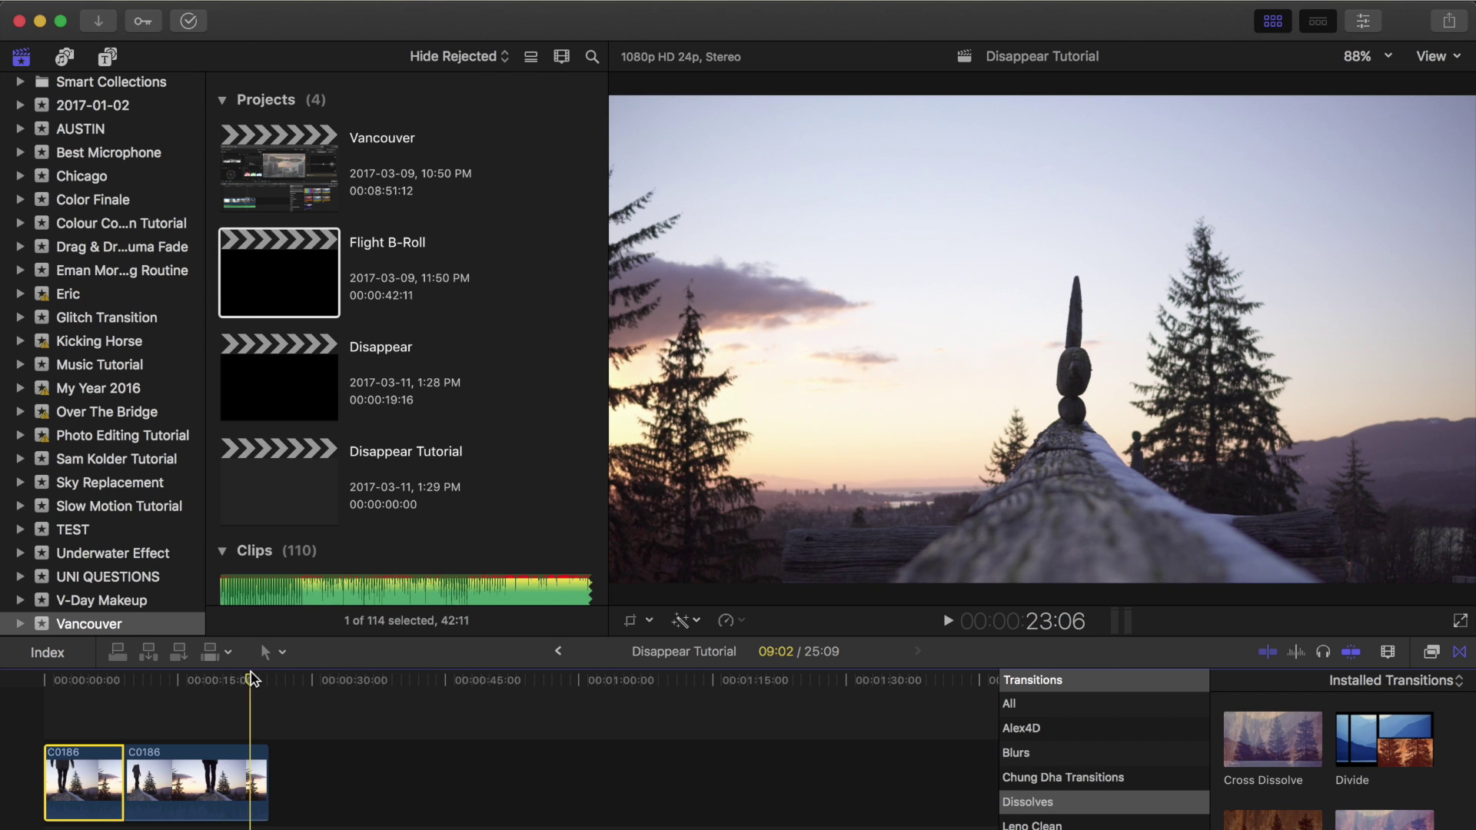
left_click(253, 769)
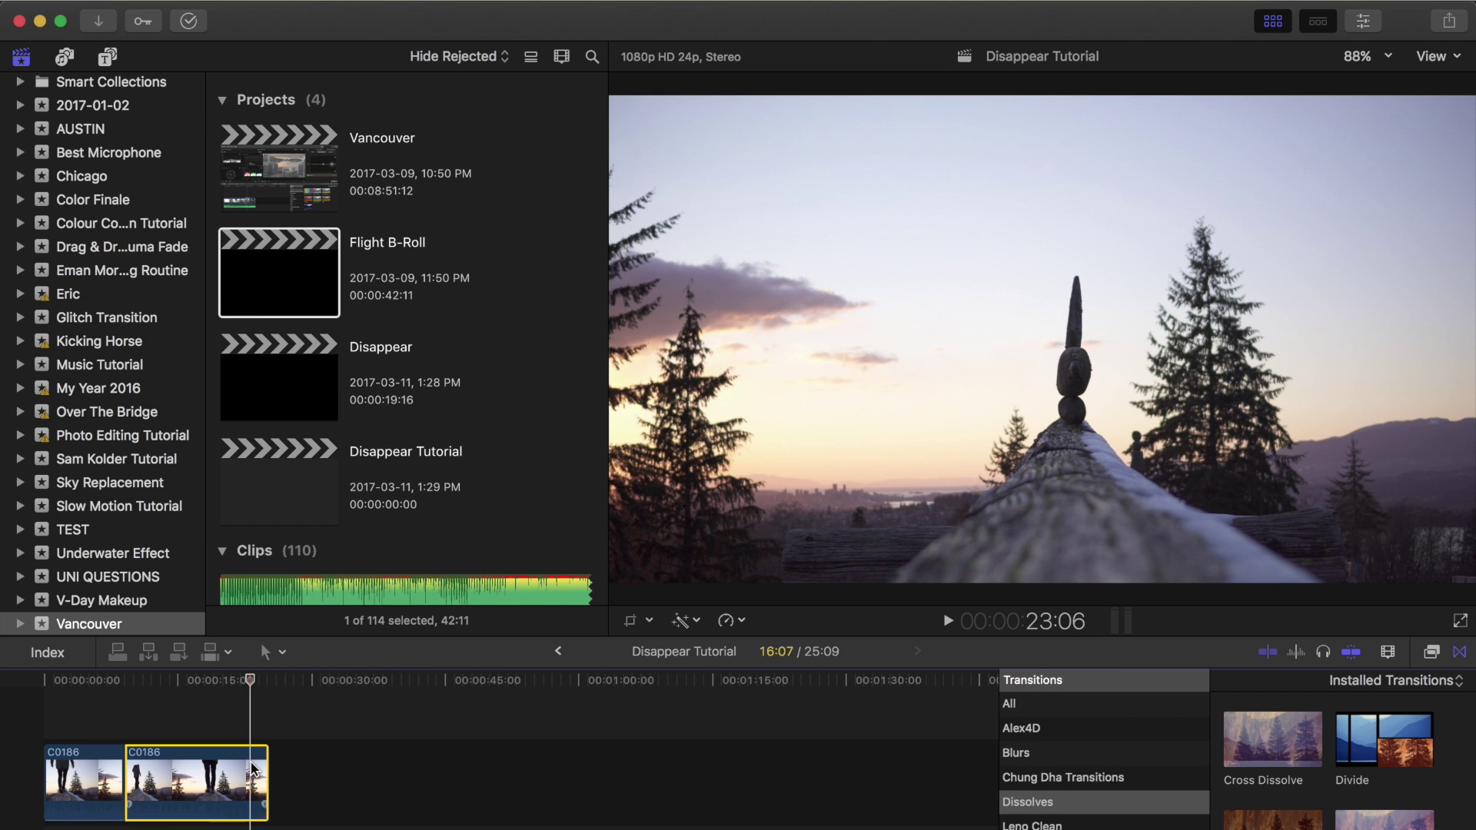
key("alt+]")
key("Delete")
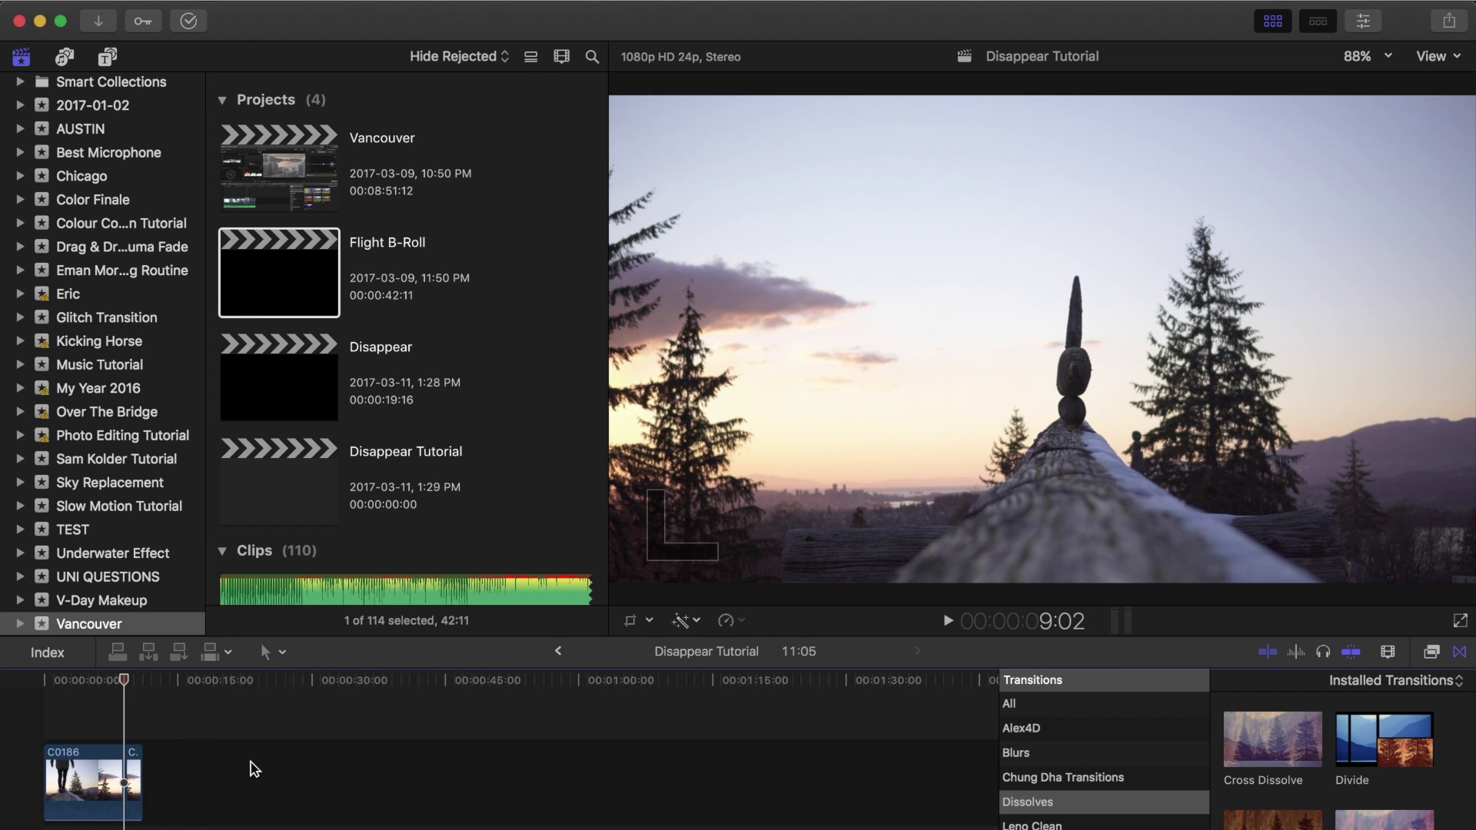
Step: Trim about 4 seconds off the start of the first C0186 clip
key("super+equal")
key("super+equal")
key("super+equal")
key("super+equal")
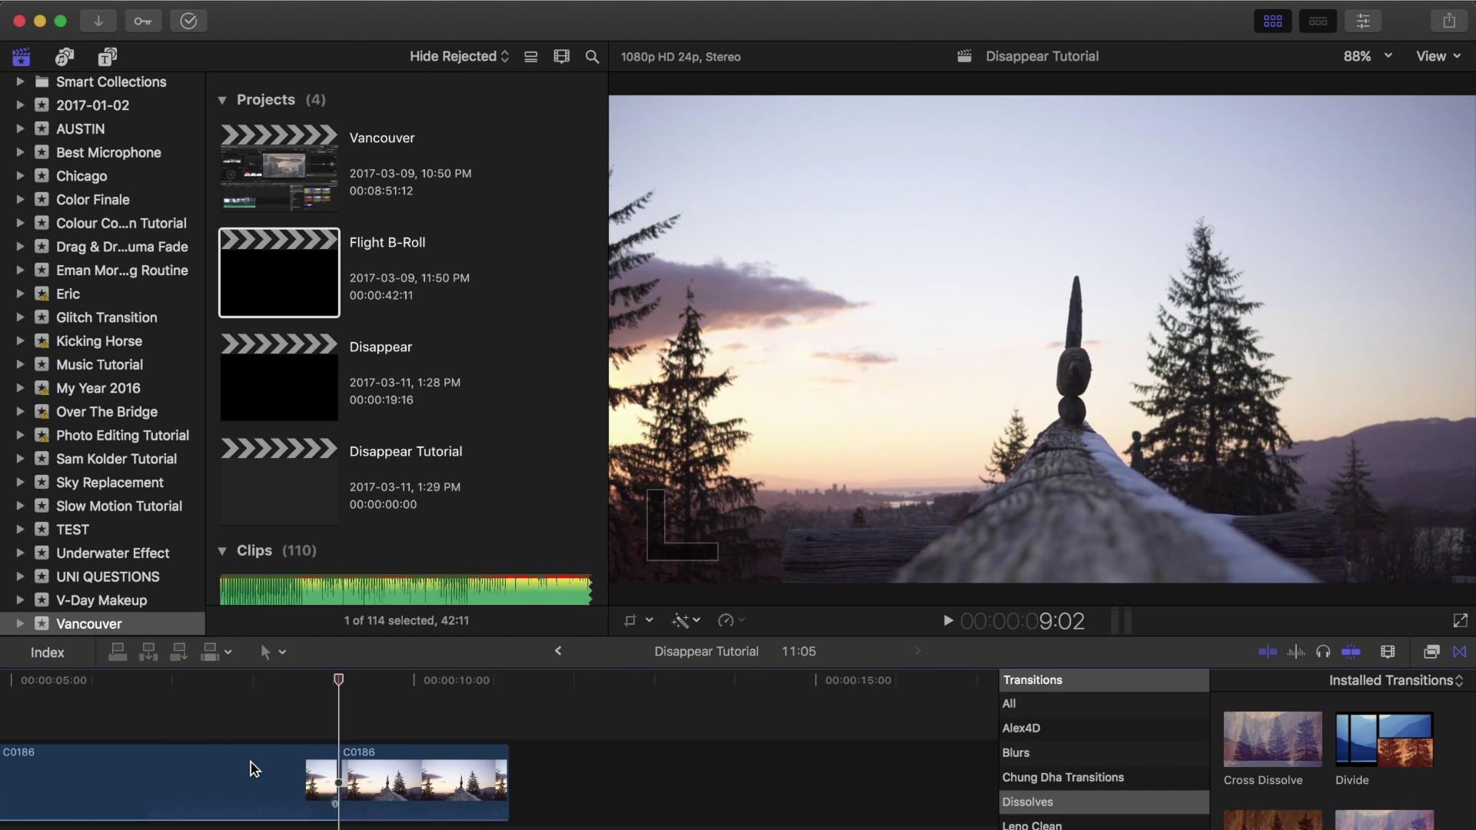
key("super+minus")
key("super+minus")
key("super+minus")
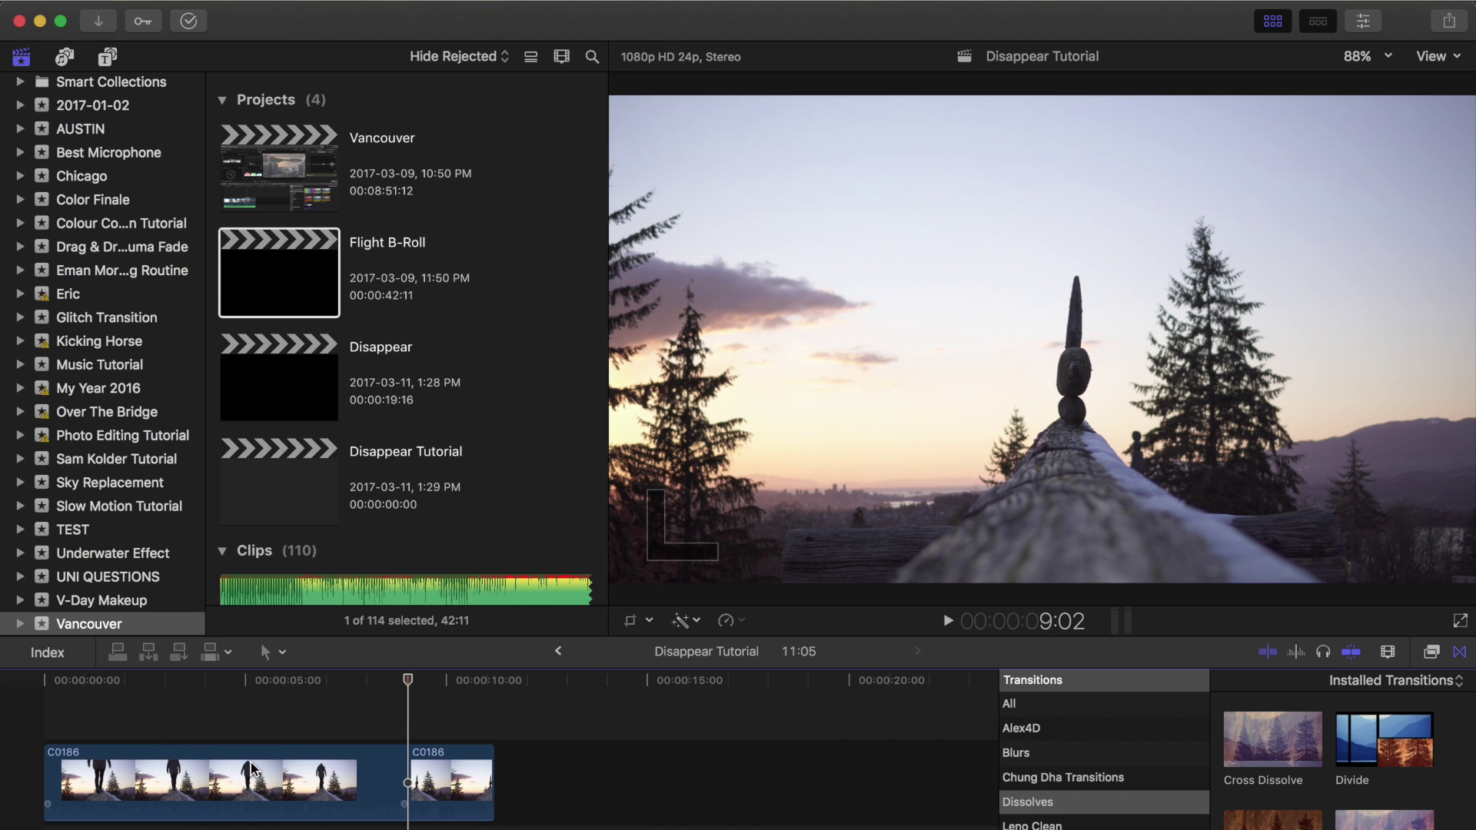
left_click_drag(46, 681, 215, 696)
left_click_drag(45, 780, 214, 778)
key("super+equal")
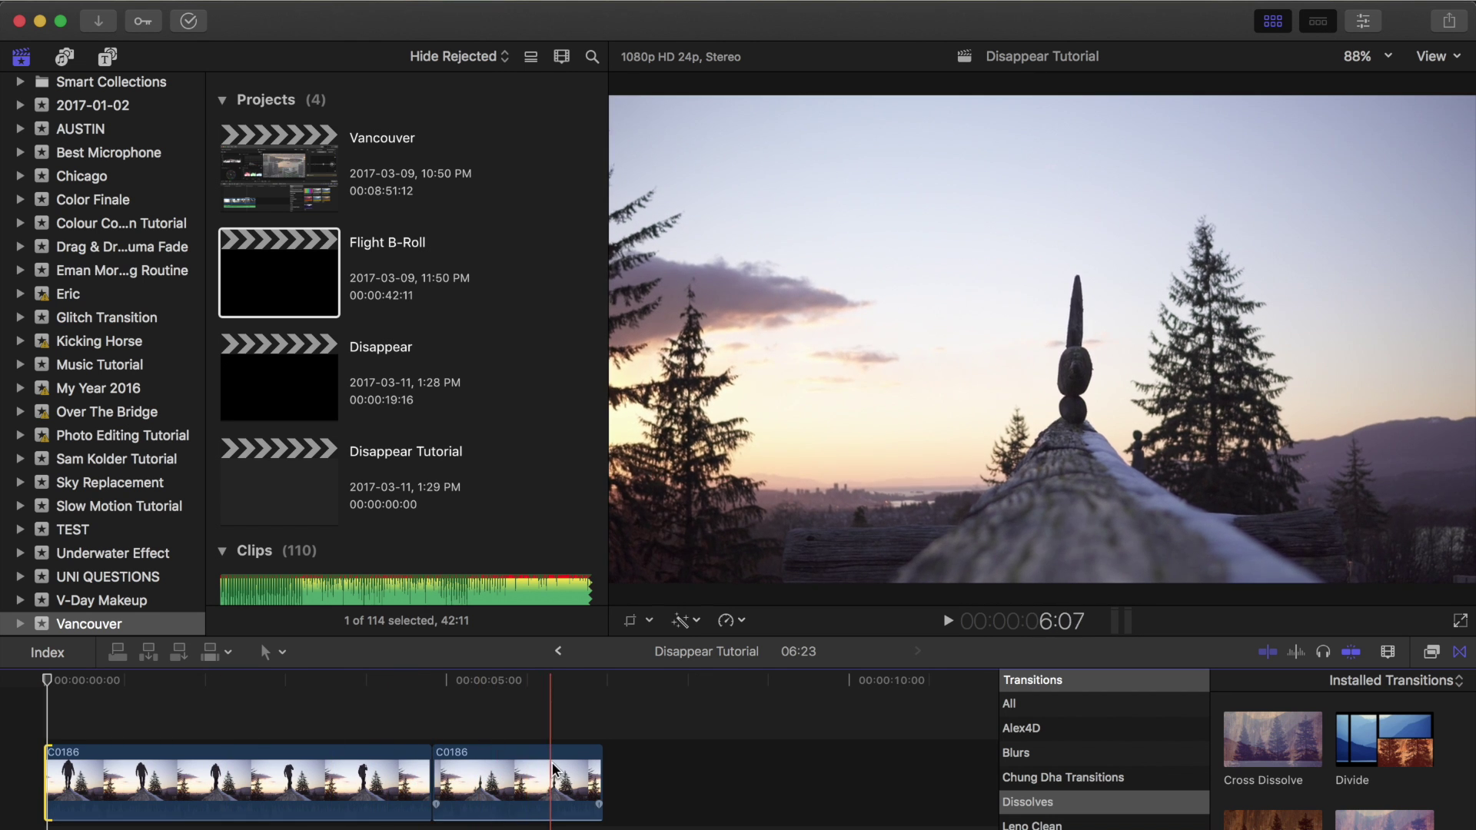
Step: Add the Luma Fade Black (4k) transition from MW 4k Transitions at the cut between the two clips
scroll(1074, 815, "down", 3)
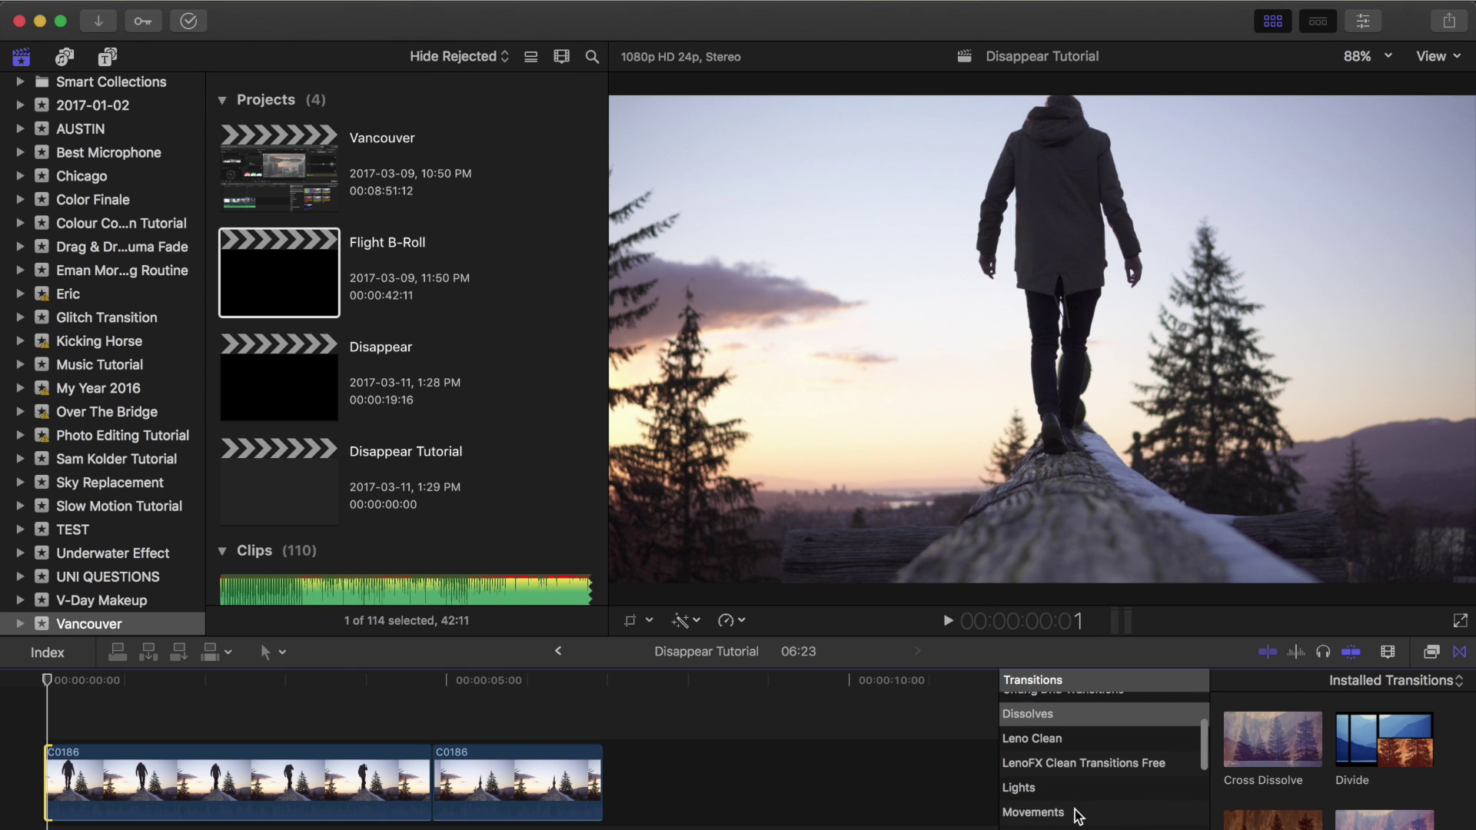
scroll(1082, 745, "down", 4)
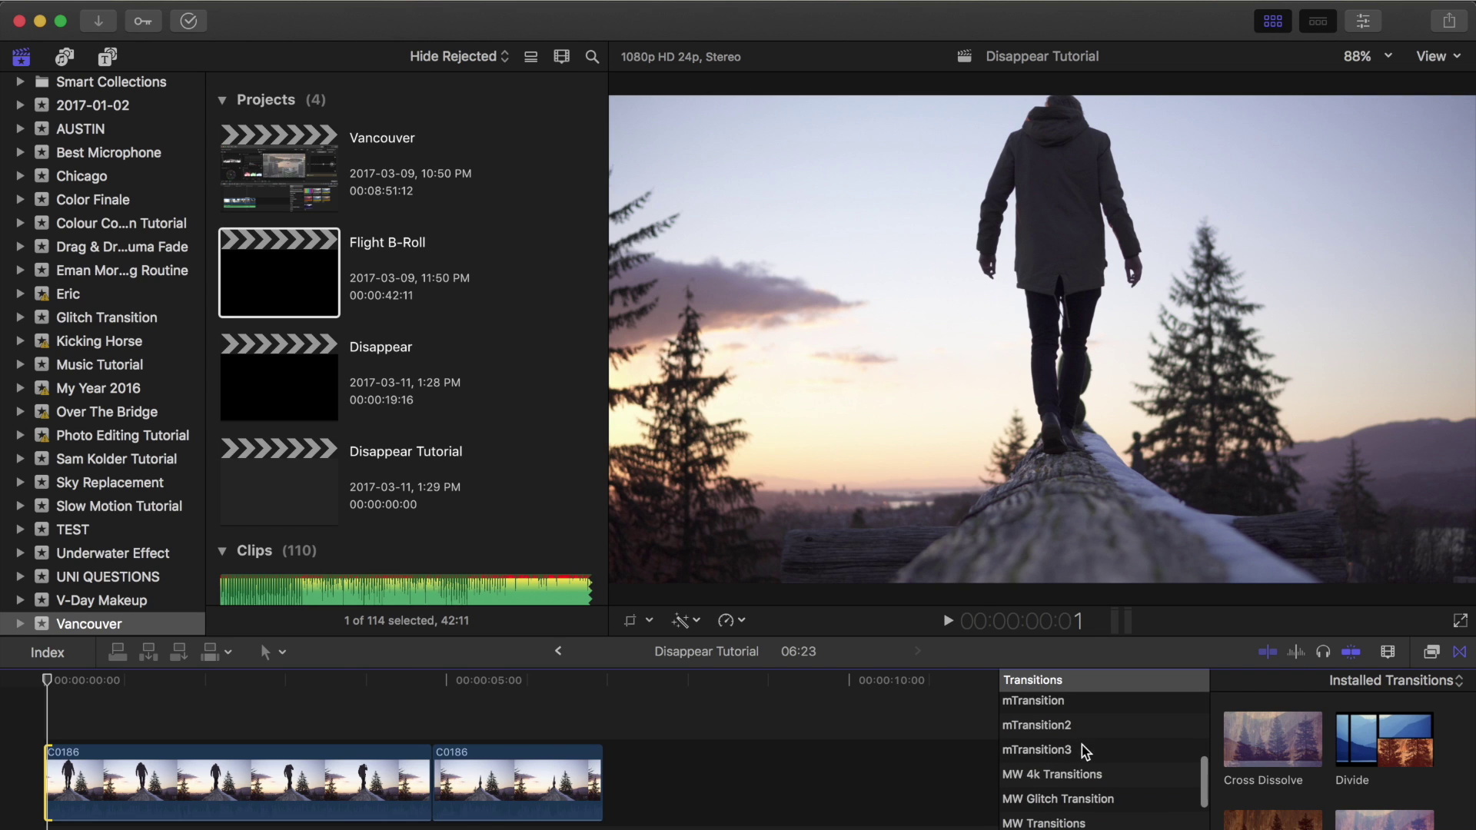
left_click(1077, 777)
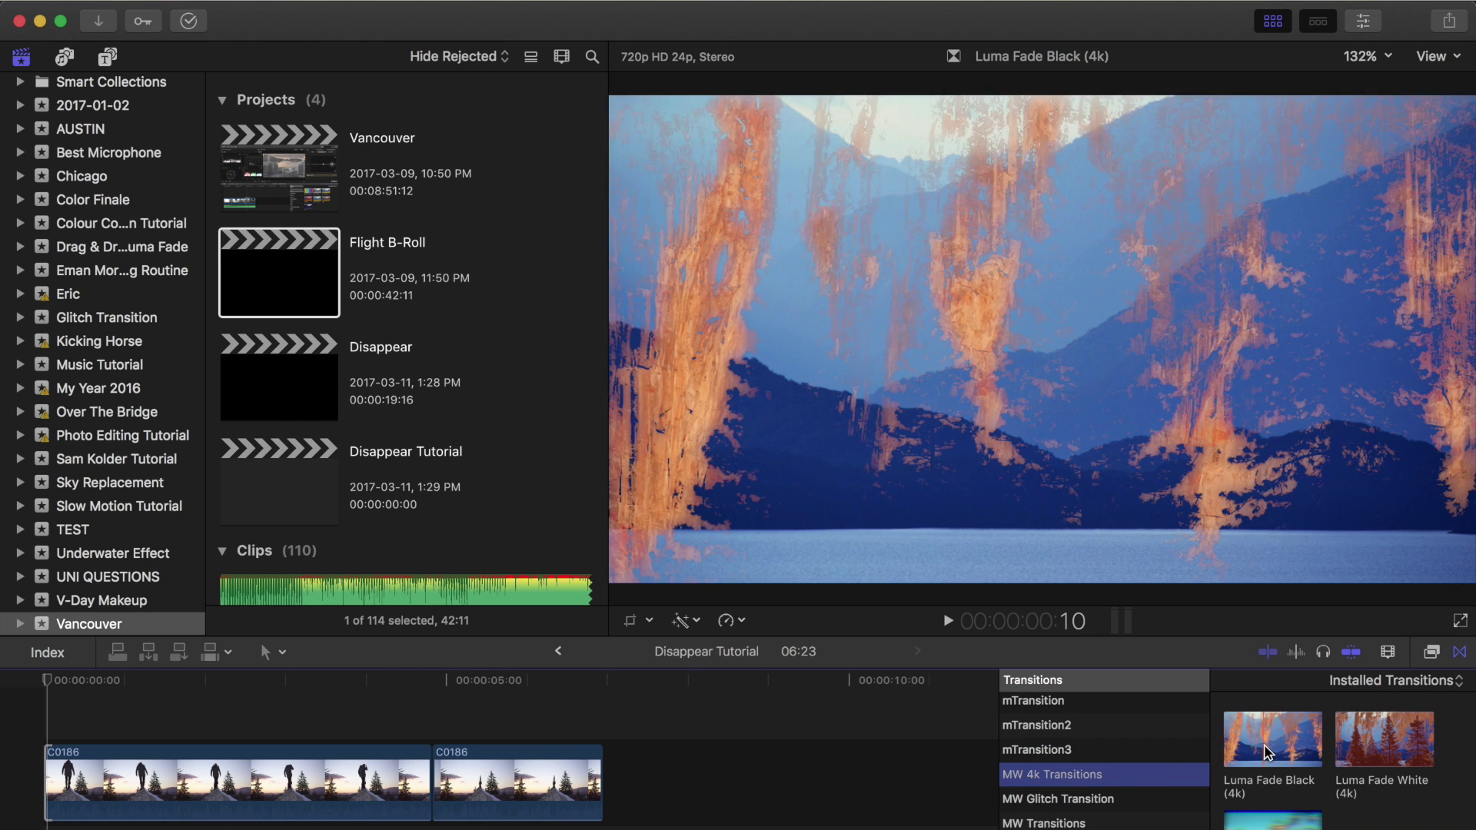
left_click_drag(1249, 752, 392, 800)
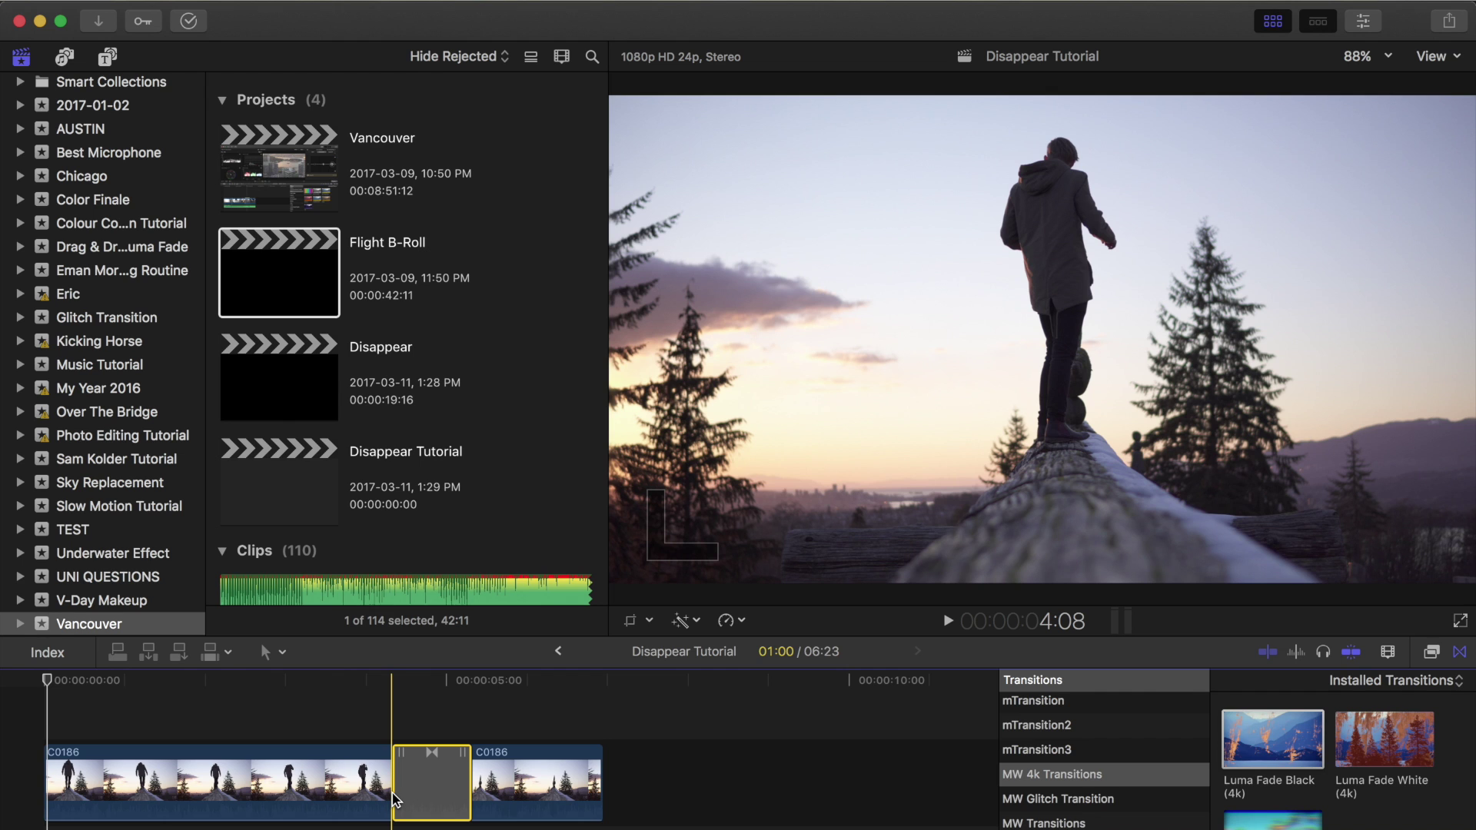
Step: Preview the luma fade between the clips and lengthen the transition to about 02:22
left_click(355, 711)
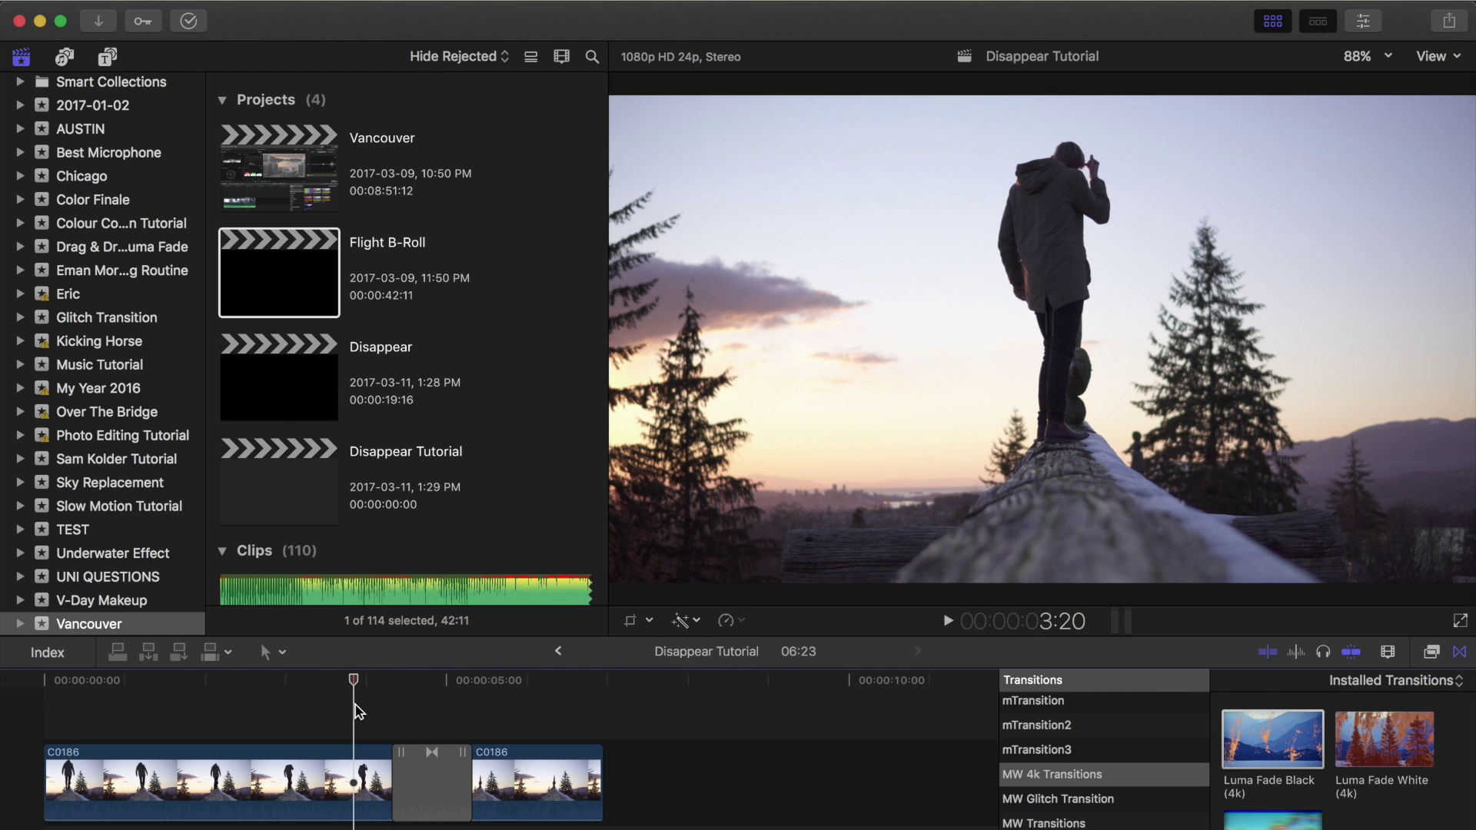
key("space")
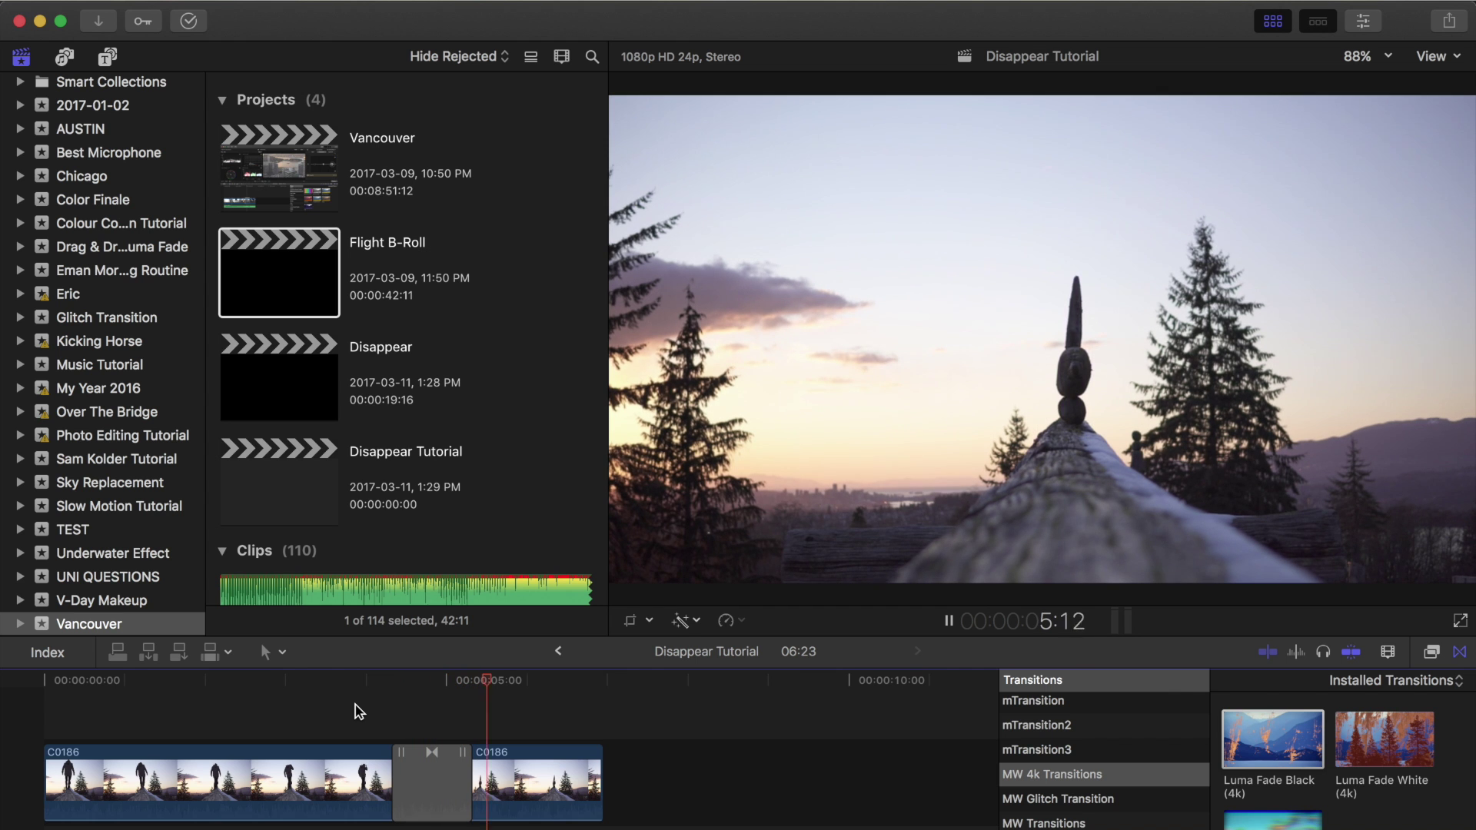
key("space")
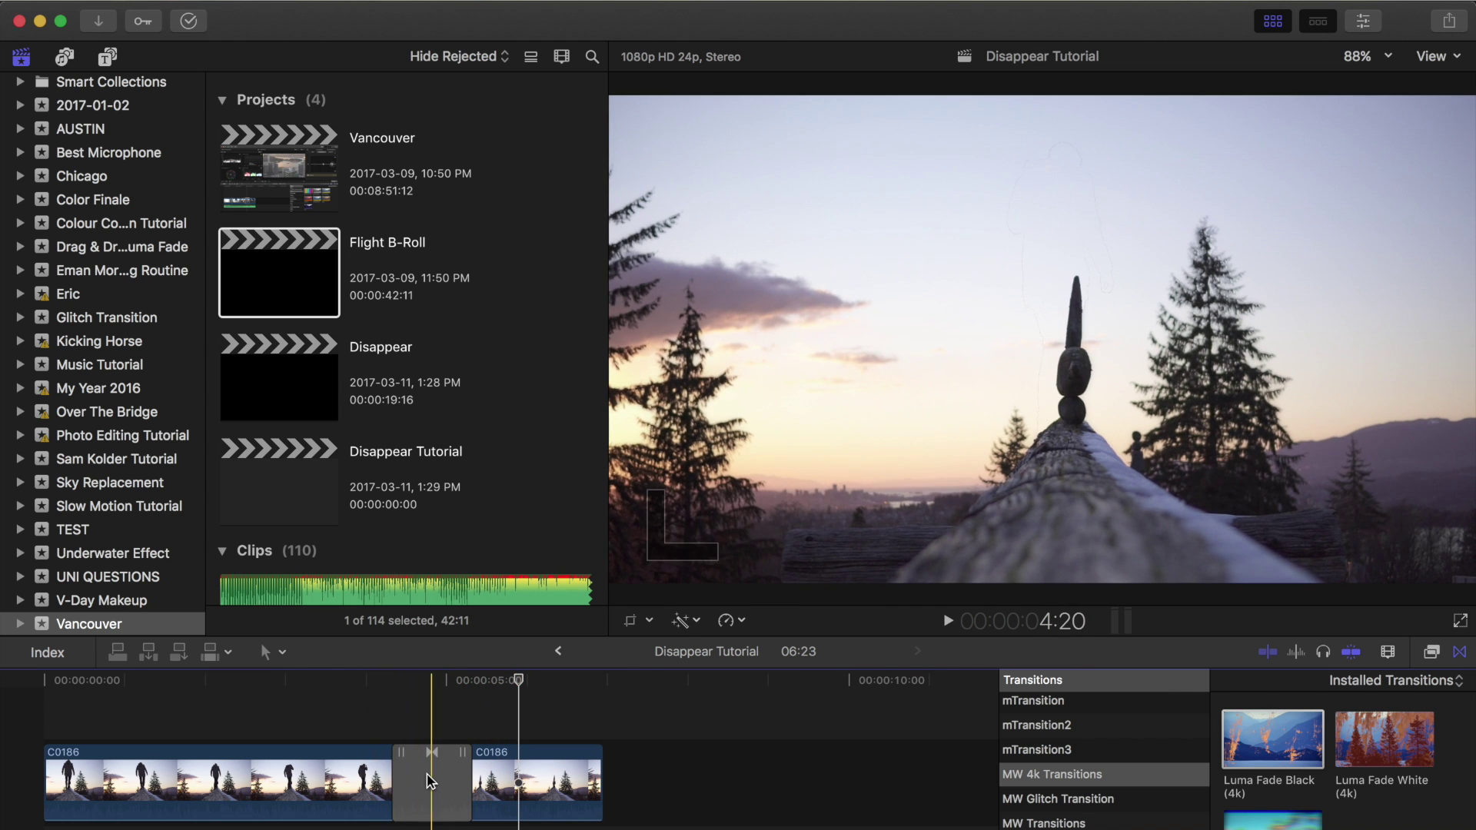
left_click(399, 779)
left_click_drag(399, 779, 320, 798)
Step: Play and step frame by frame through the lengthened transition to check how the man fades out
left_click_drag(323, 682, 241, 706)
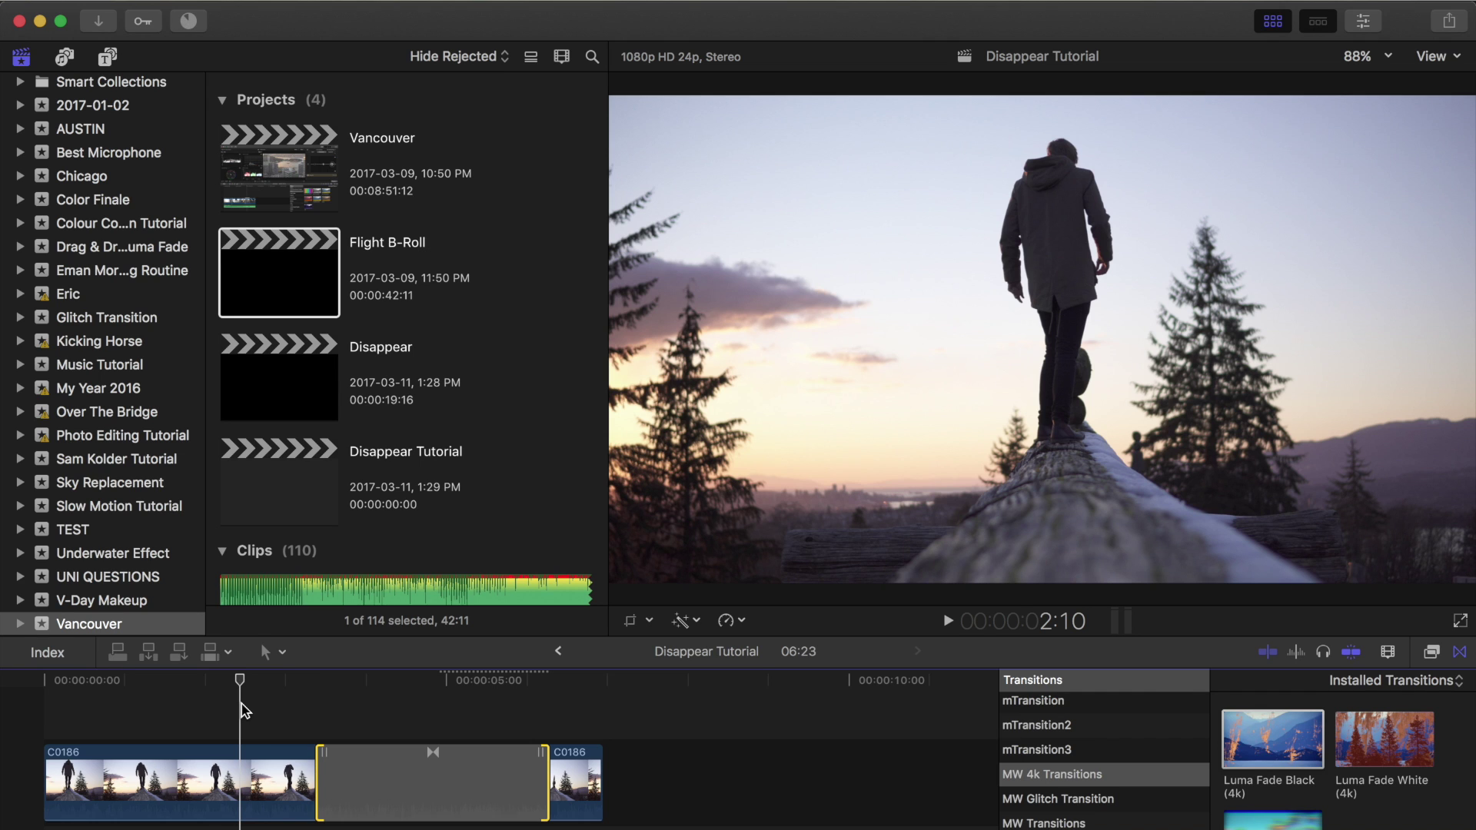
key("space")
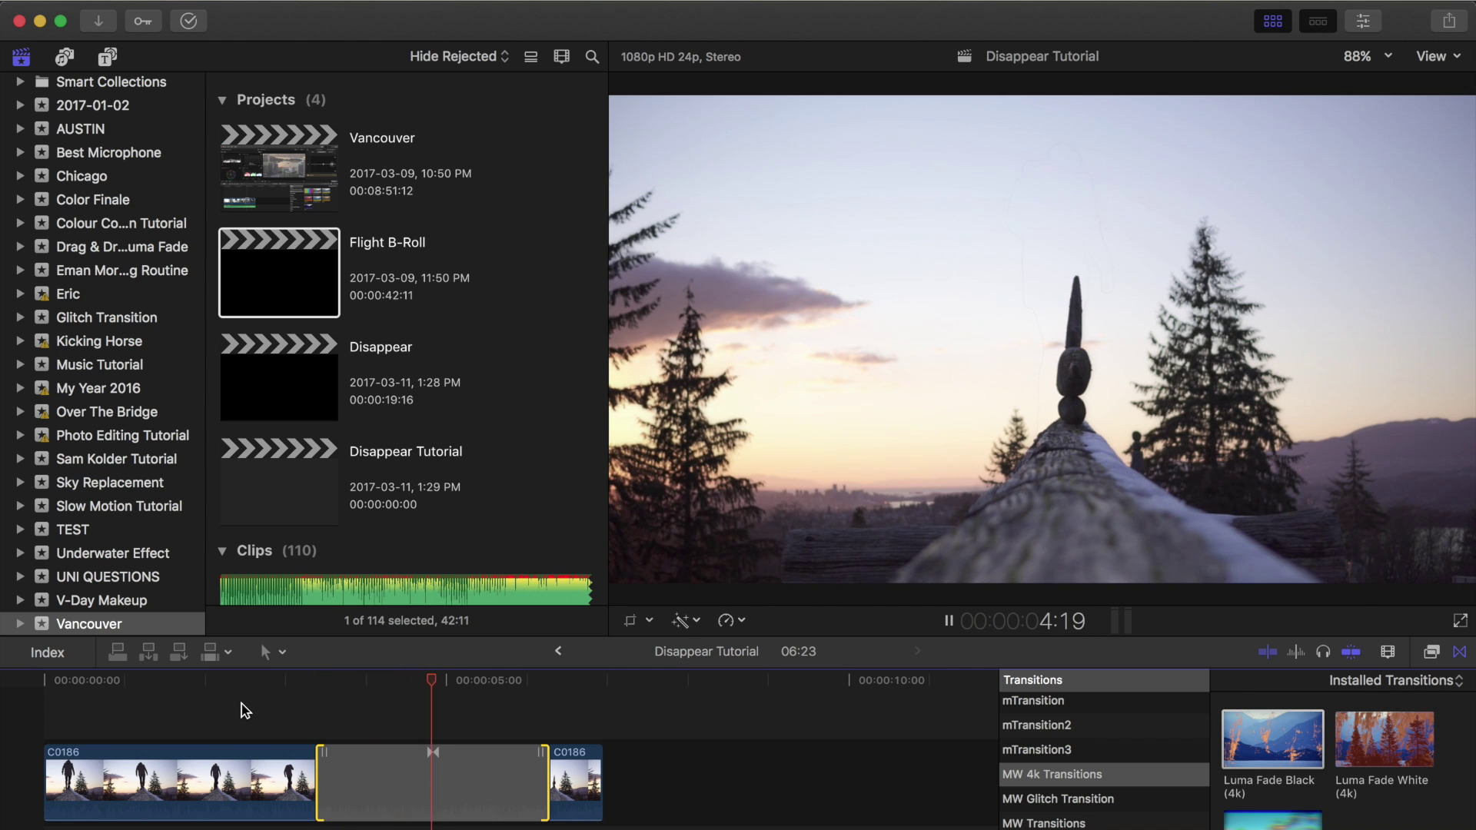
key("space")
key("Right")
key("Right")
key("Right")
key("Right")
key("Right")
key("Right")
key("Right")
key("Right")
key("Right")
key("Right")
key("Right")
key("space")
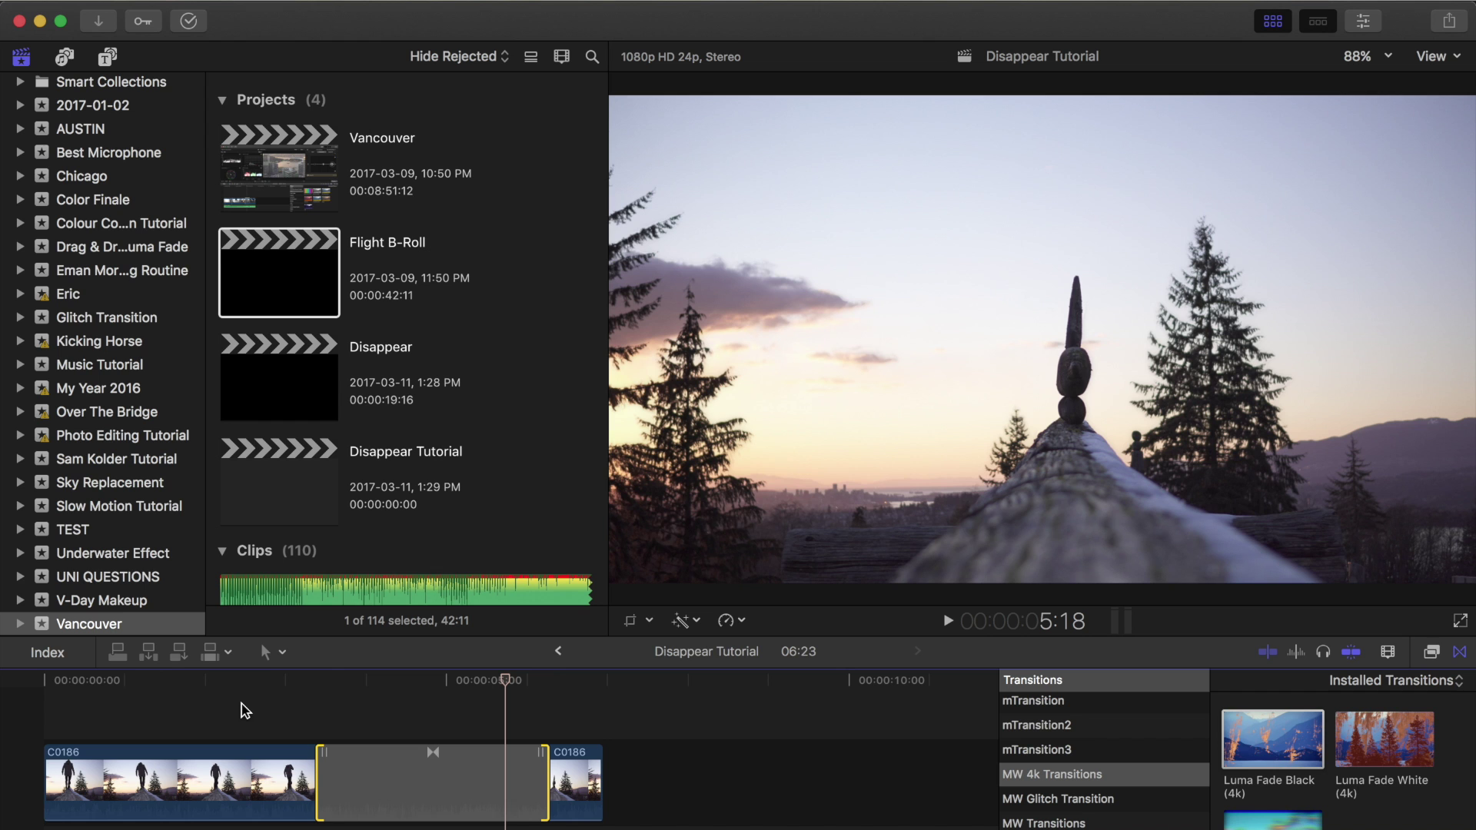
Step: Shorten the transition to 02:00 in the Precision Editor, trim the incoming clip slightly, and return to the normal timeline
left_click(443, 777)
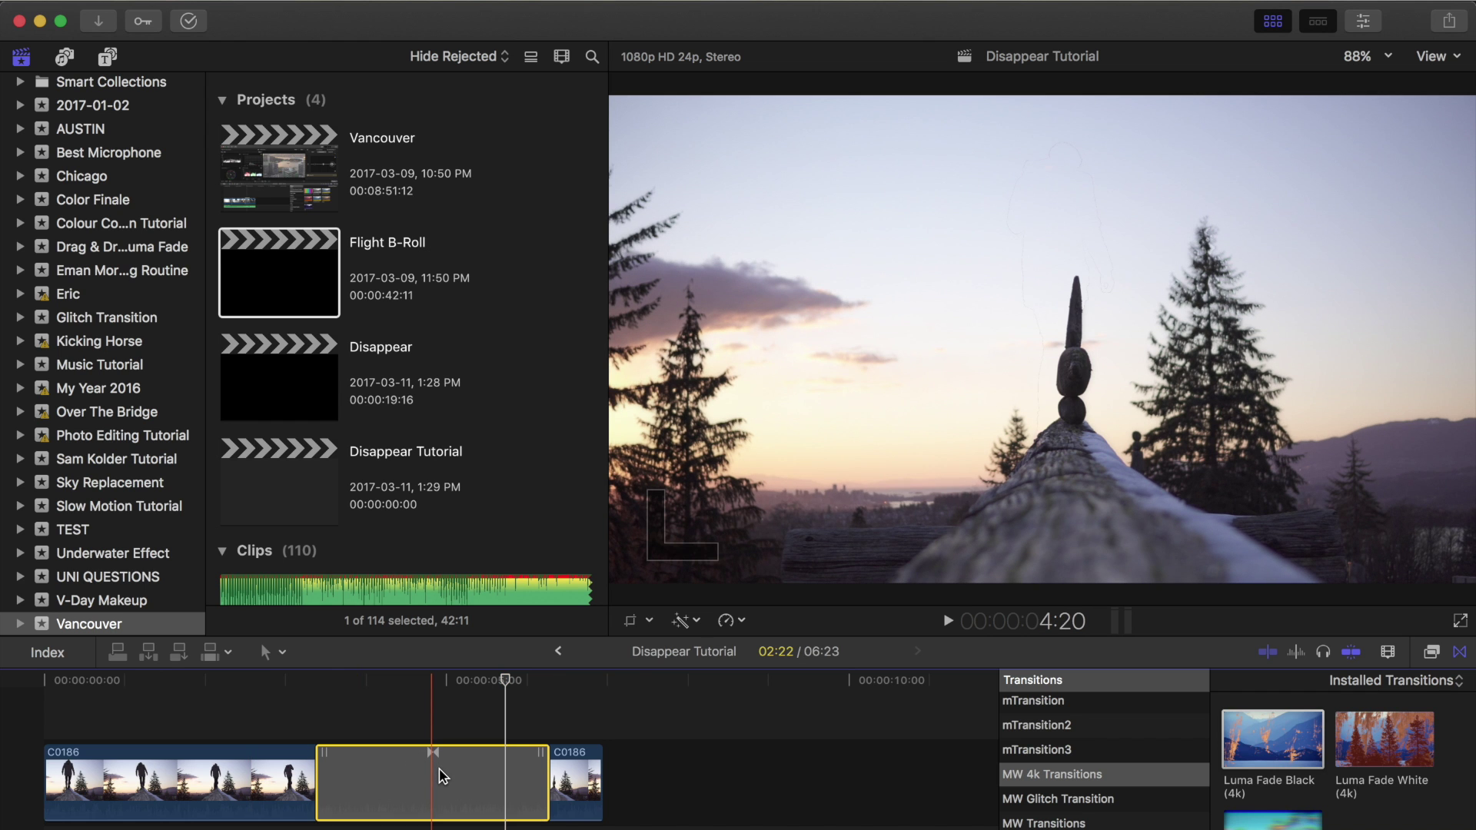
right_click(443, 777)
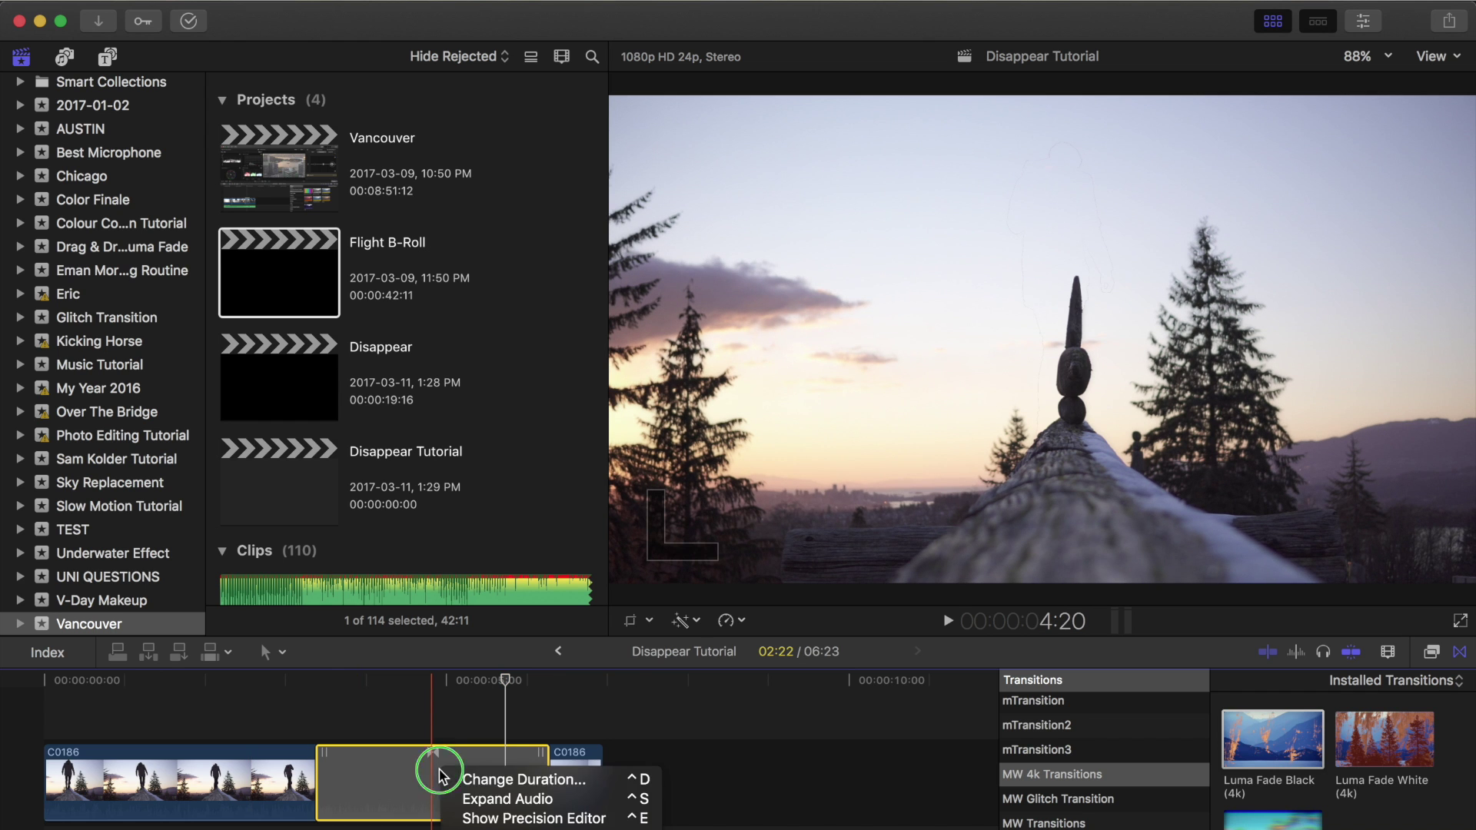
left_click(480, 818)
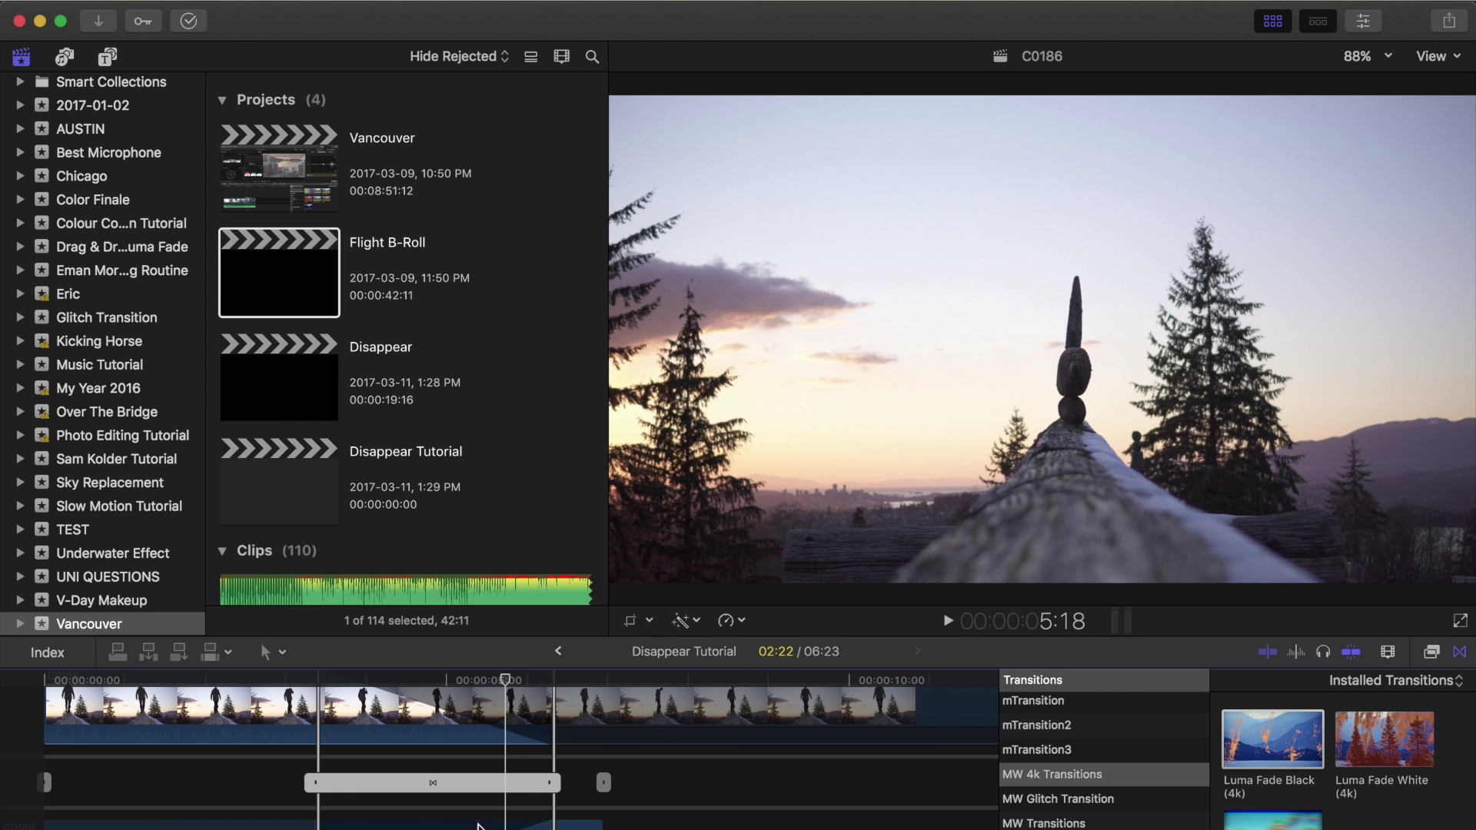
left_click(317, 782)
left_click_drag(316, 782, 351, 782)
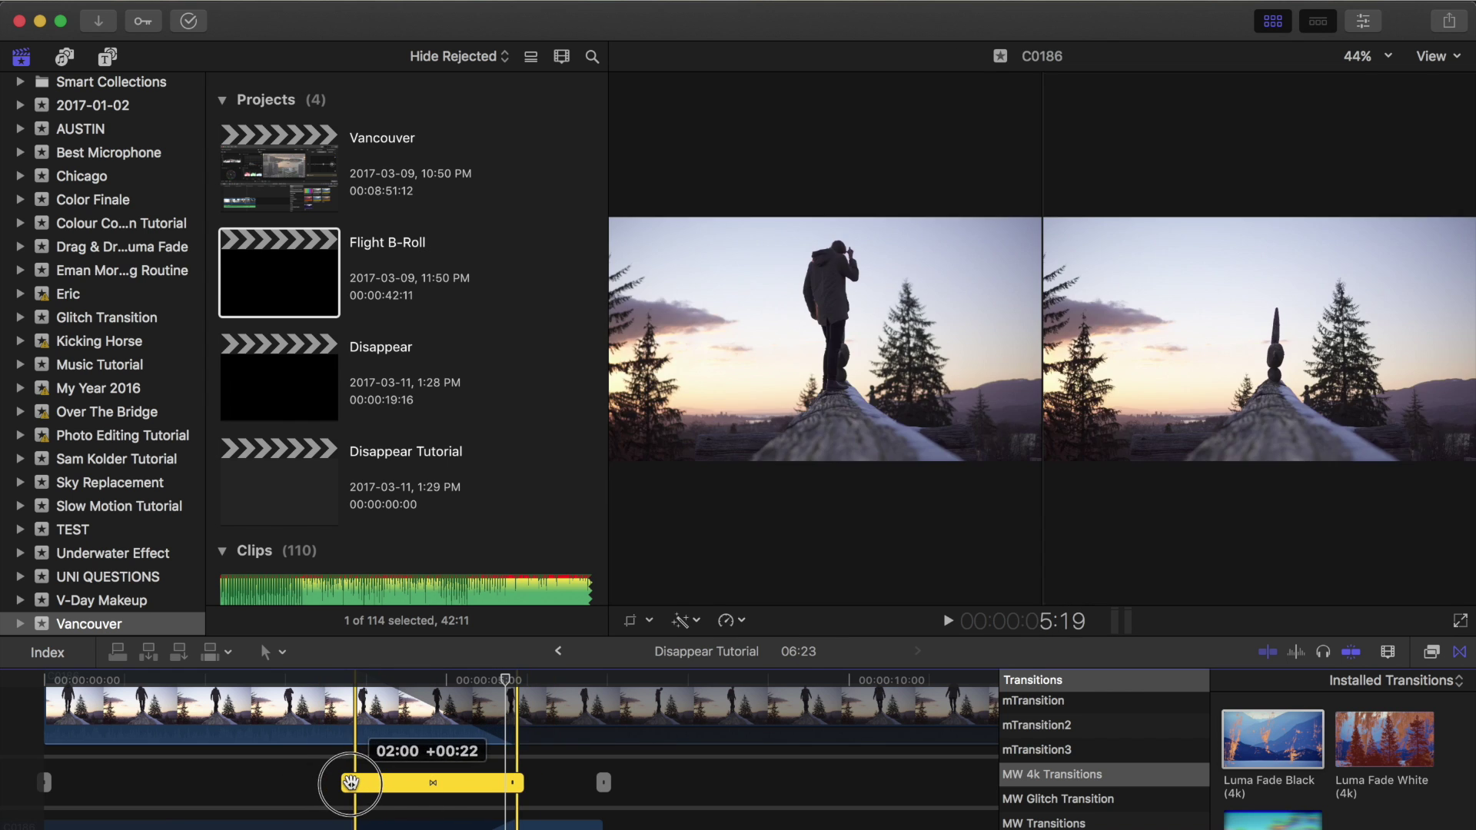
left_click_drag(401, 826, 388, 827)
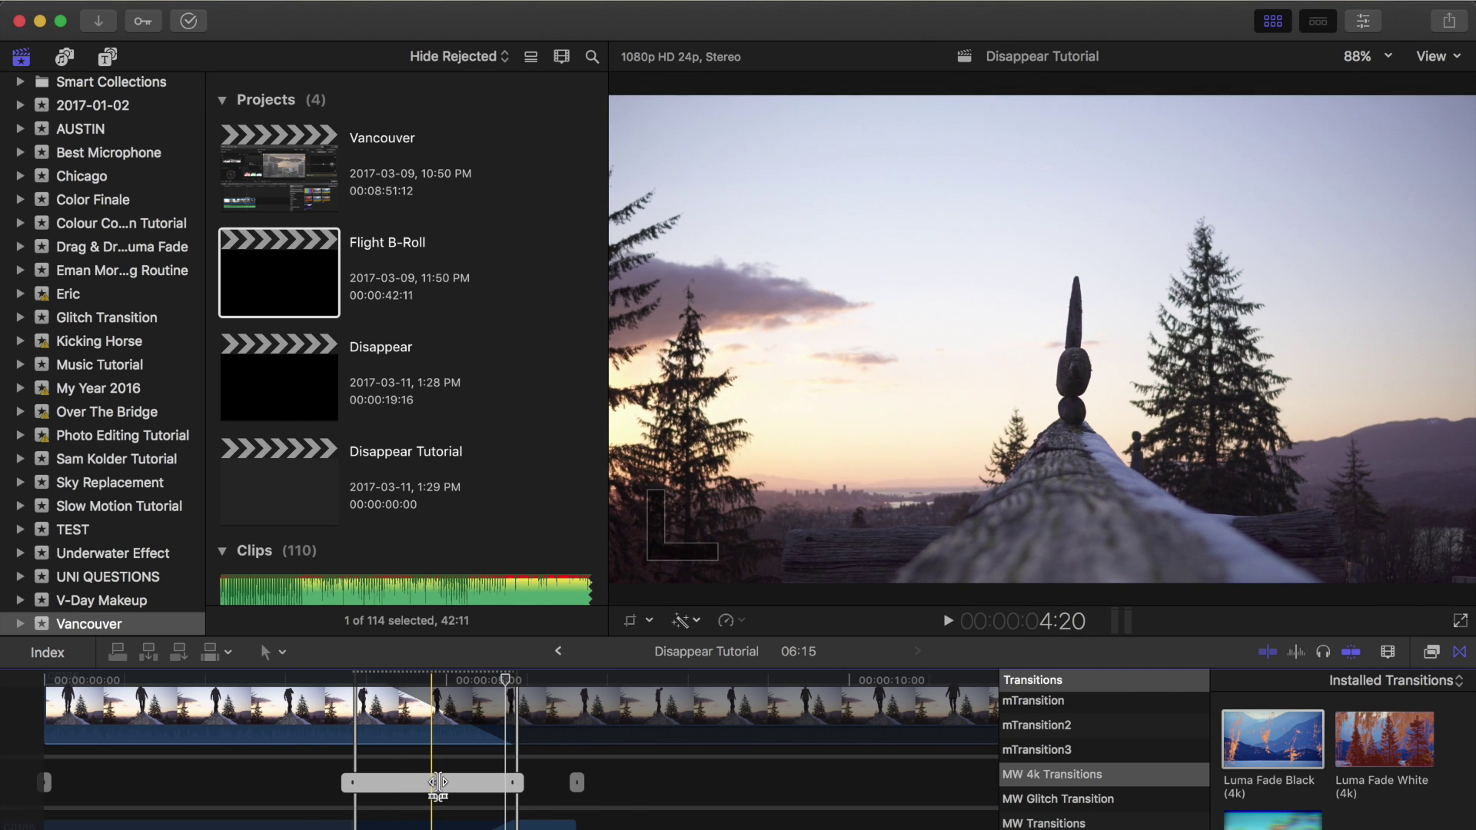
double_click(440, 783)
left_click(440, 788)
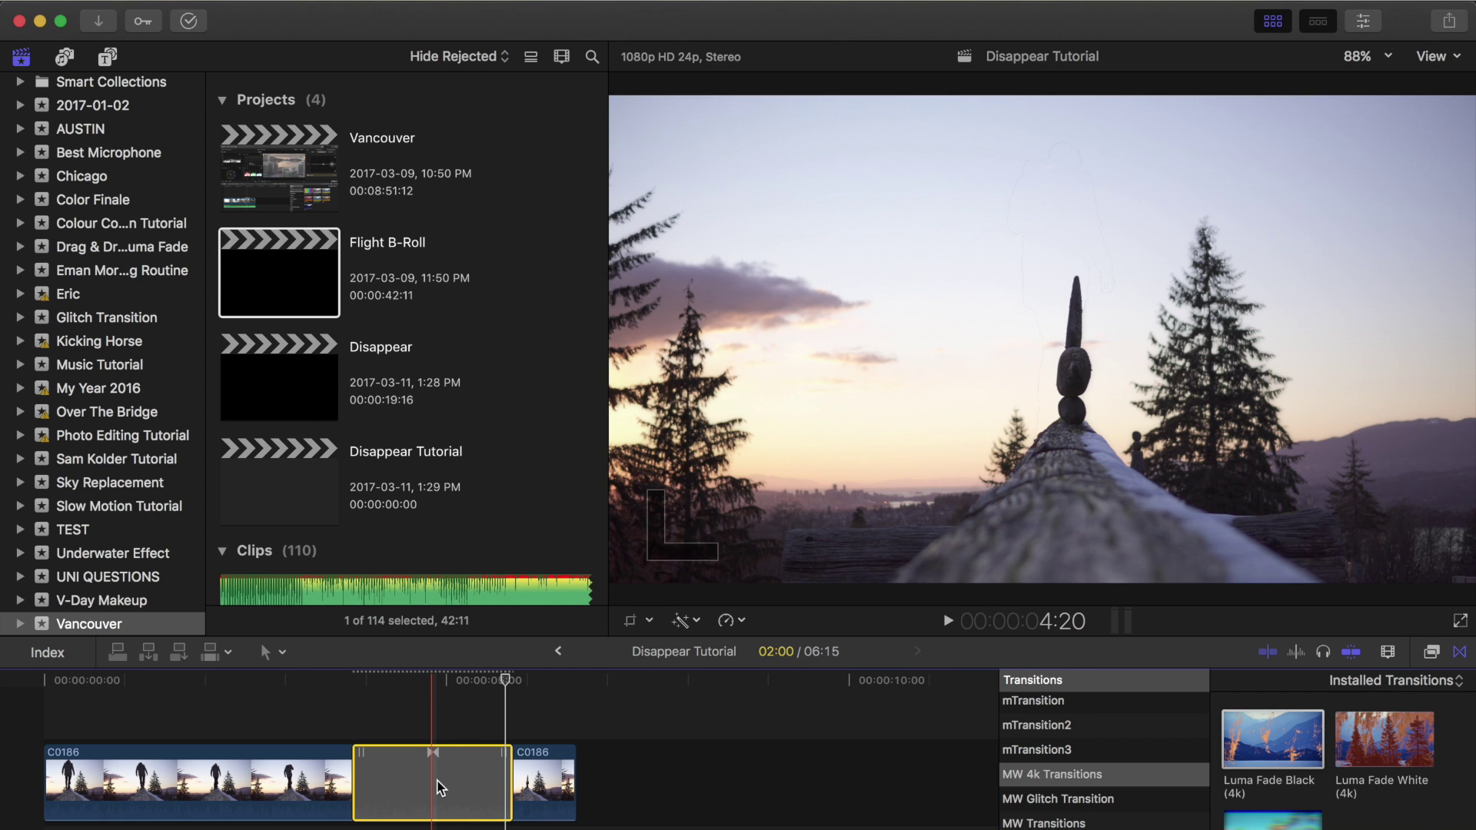
Step: Play back the shortened transition to check the disappearing effect
left_click(500, 691)
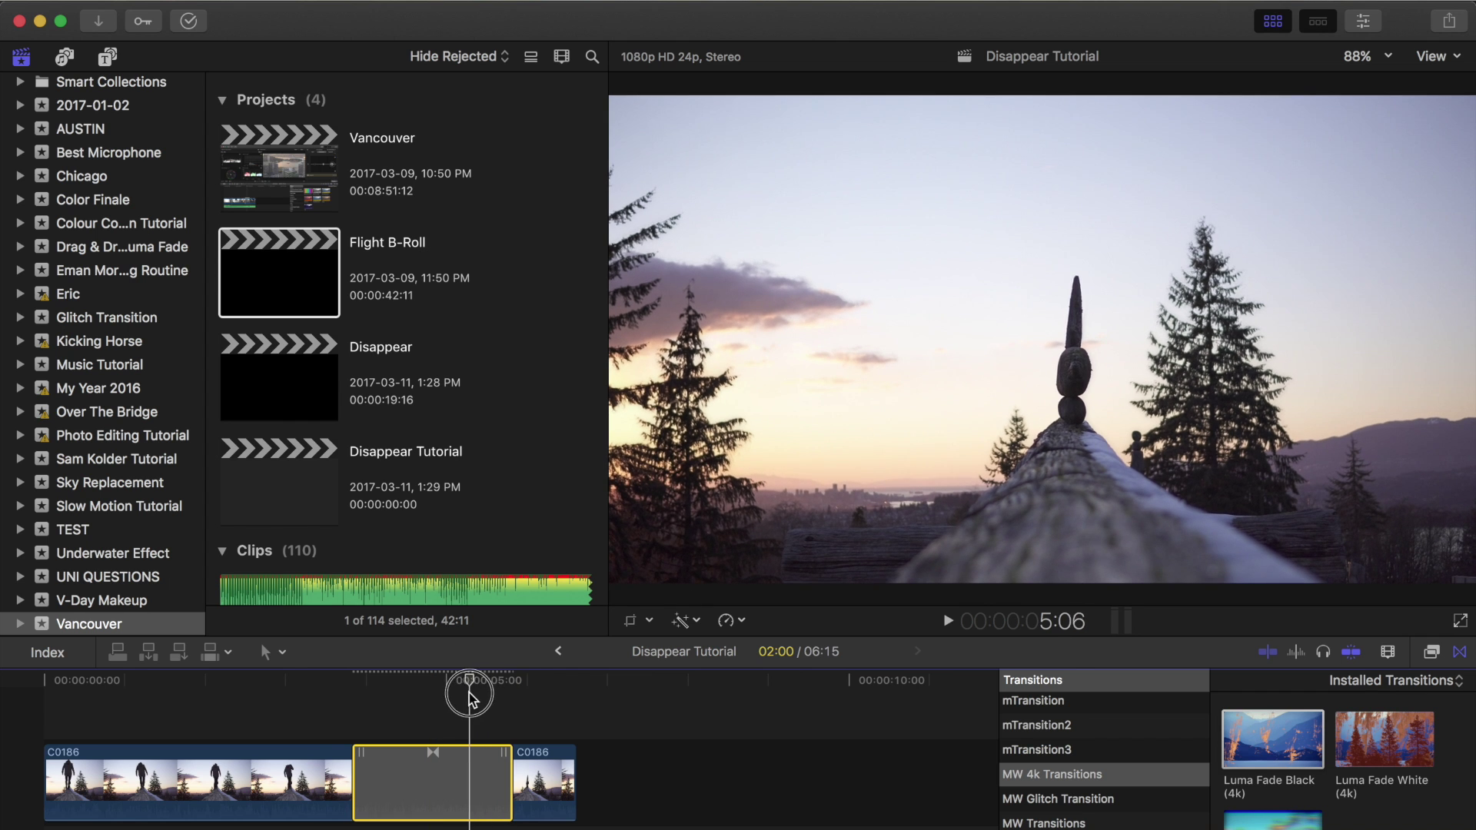
left_click(319, 692)
key("space")
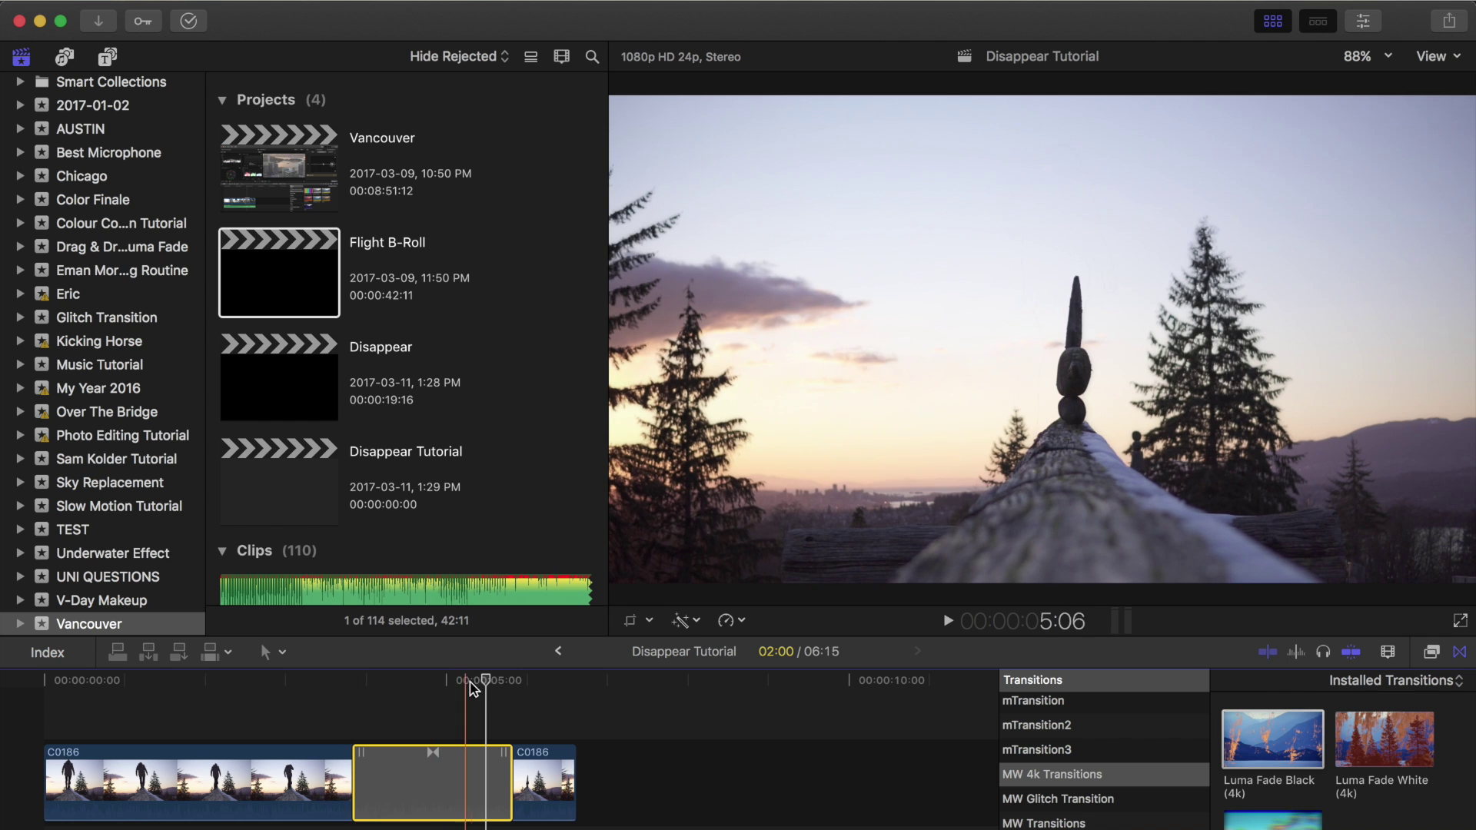
Step: Combine both clips and the transition into a compound clip in the Vancouver event, keeping the default name
left_click_drag(483, 680, 548, 813)
right_click(548, 813)
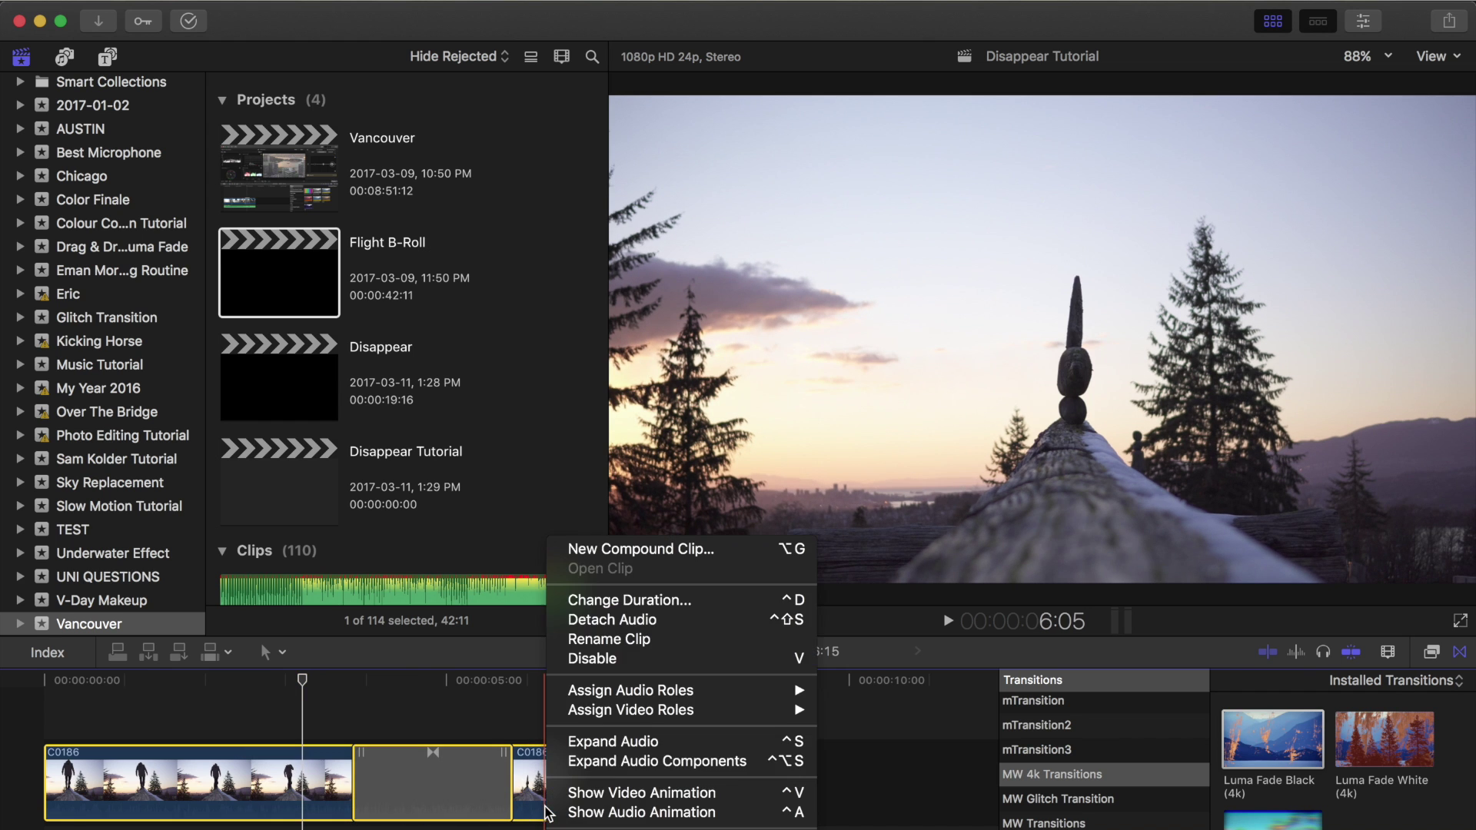
left_click(620, 550)
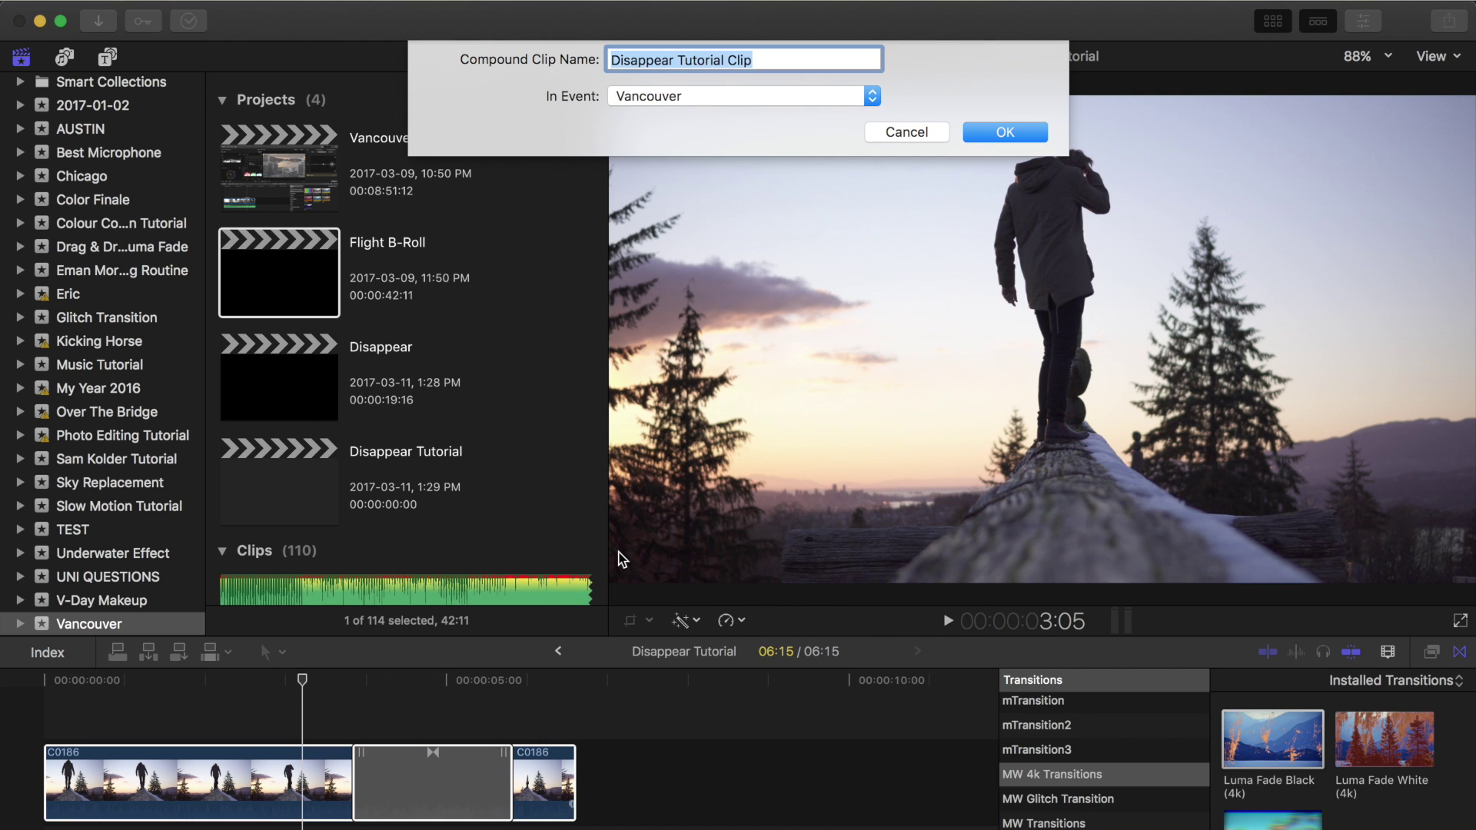
key("Return")
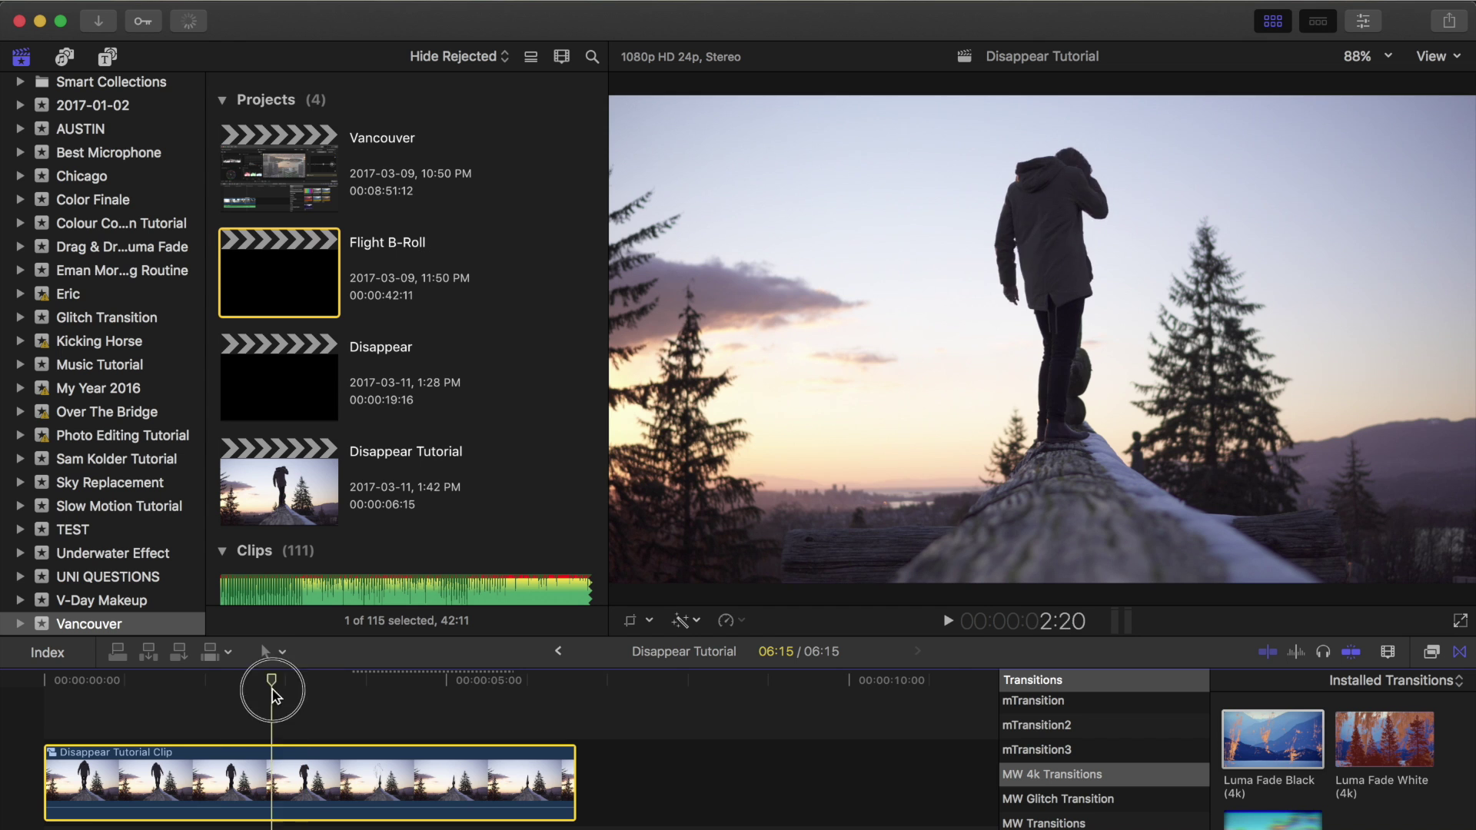
Step: Preview the compound clip and reverse its playback direction
left_click(179, 709)
left_click_drag(179, 714, 314, 742)
key("space")
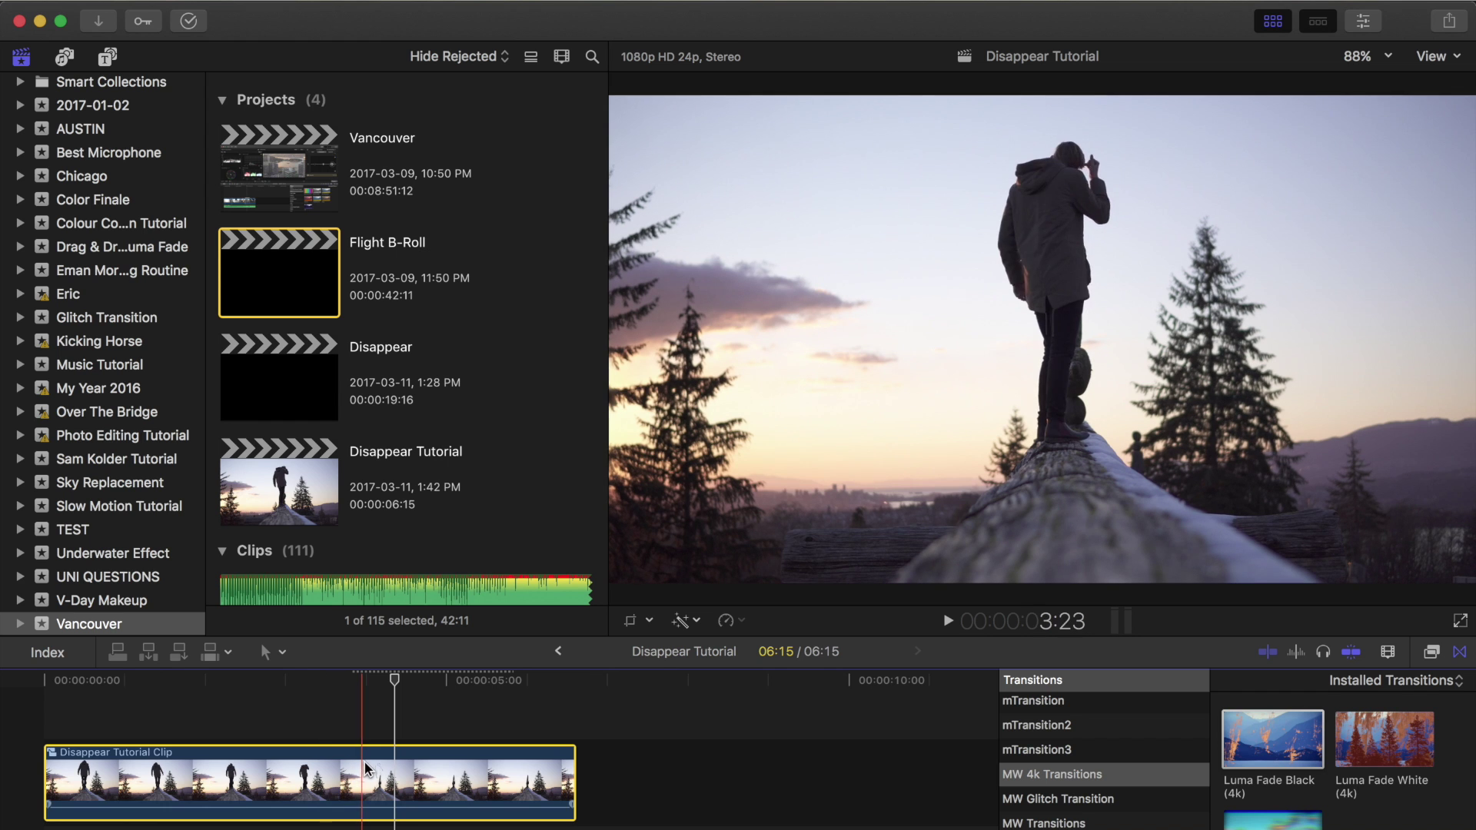
left_click(731, 620)
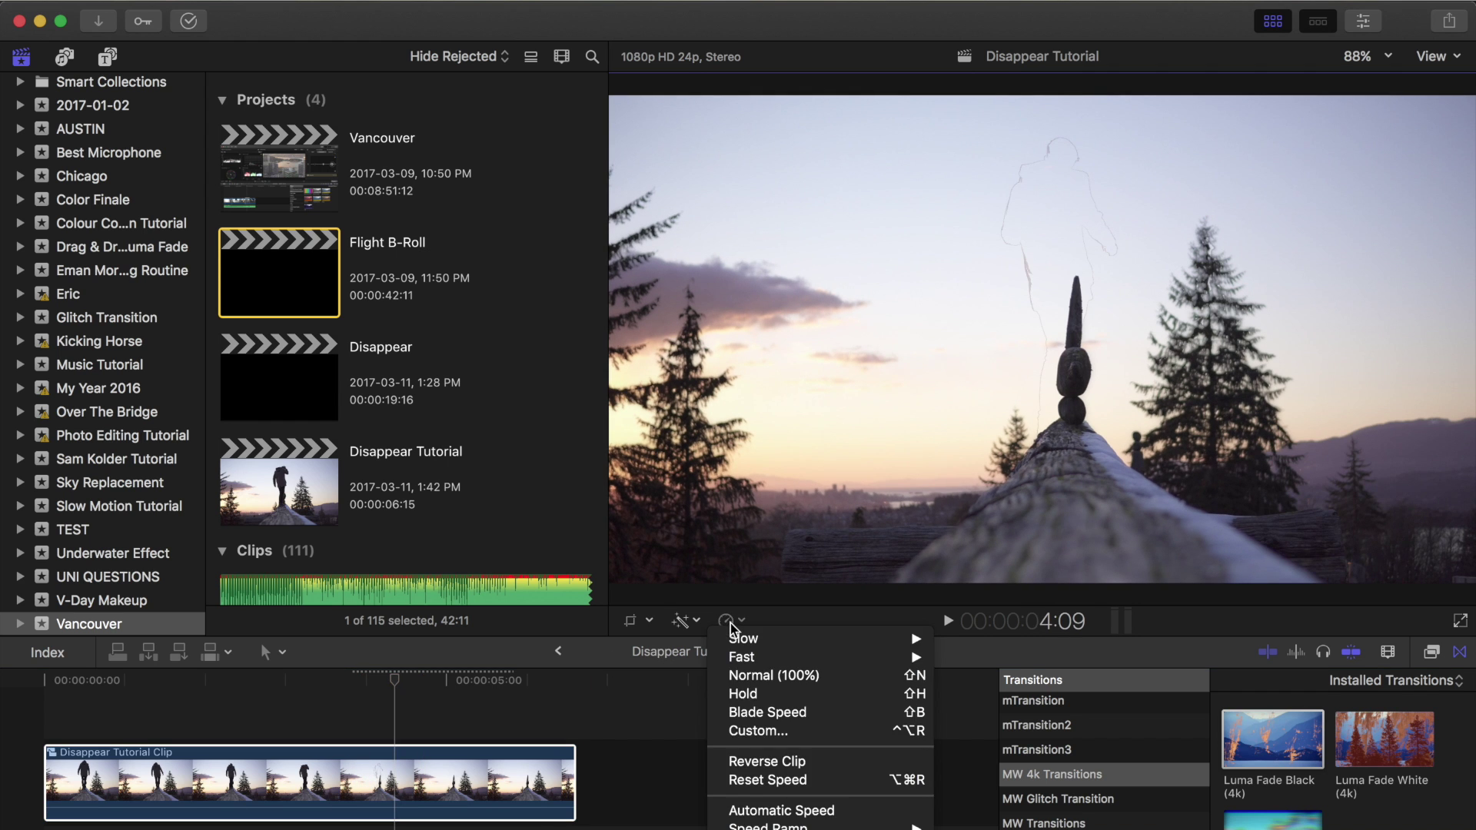
left_click(783, 761)
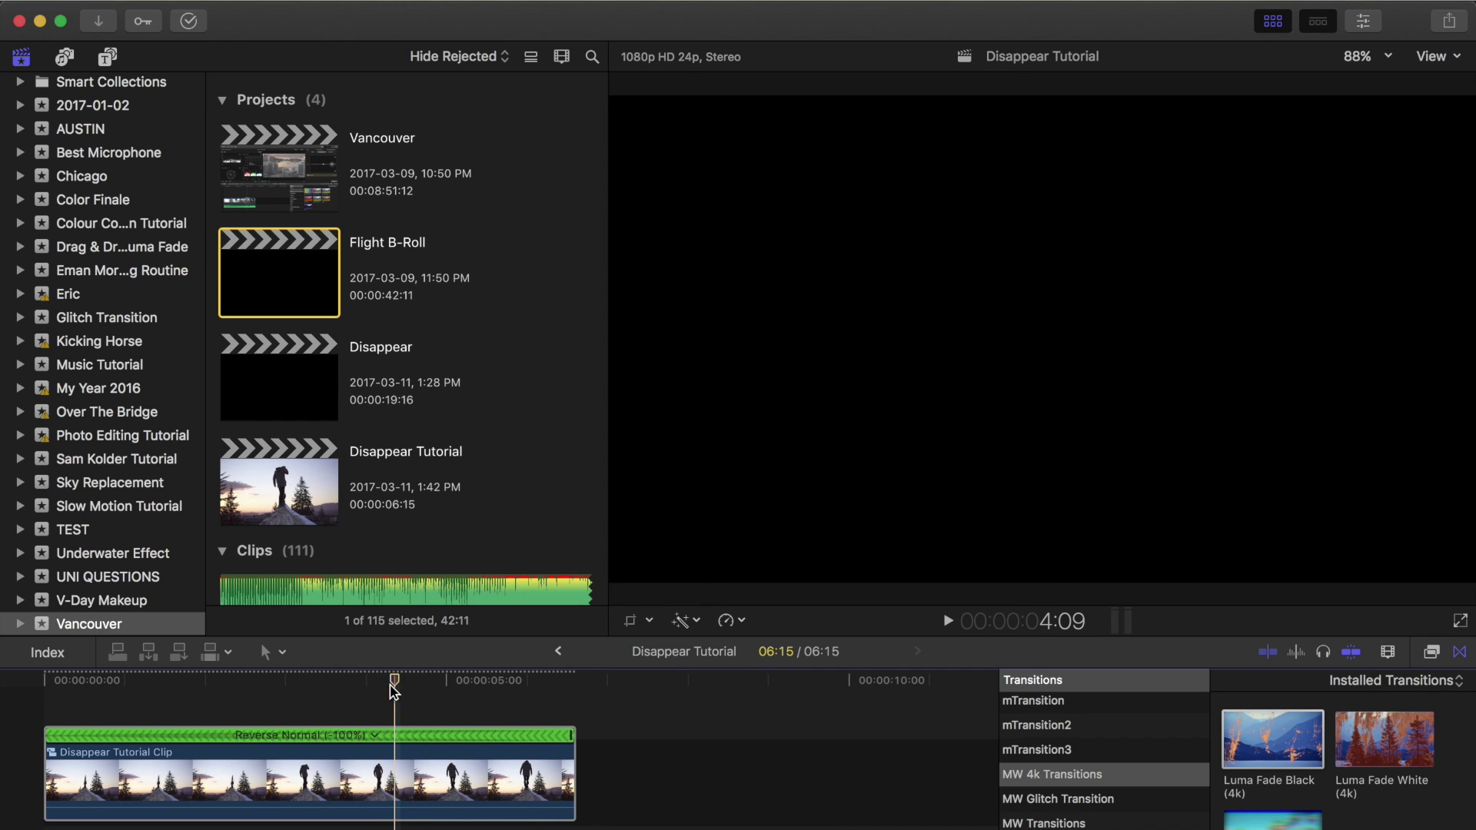
Step: Play back the reversed compound clip from its start to check the person appearing
left_click_drag(395, 690, 33, 730)
key("space")
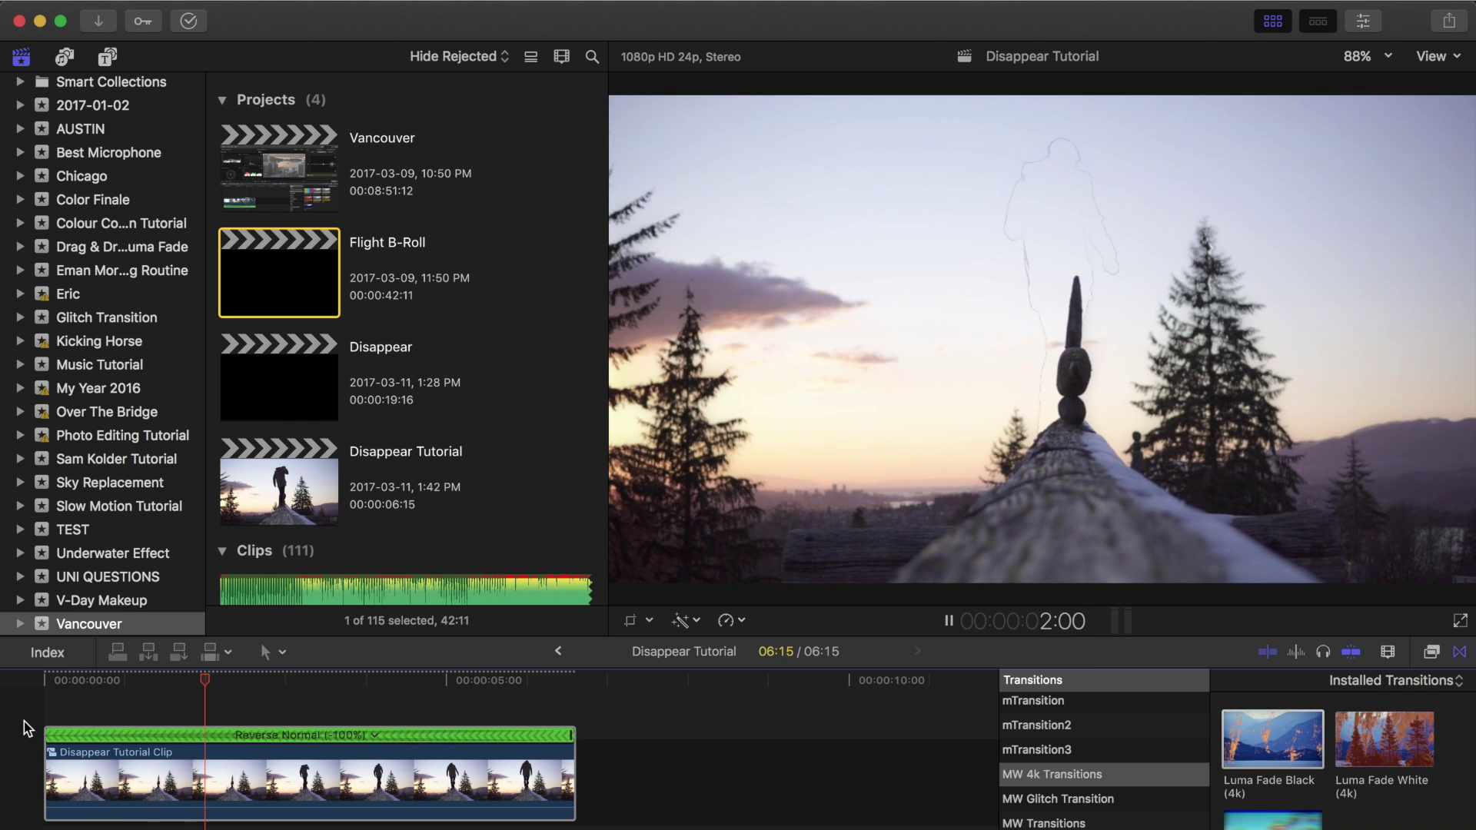
key("space")
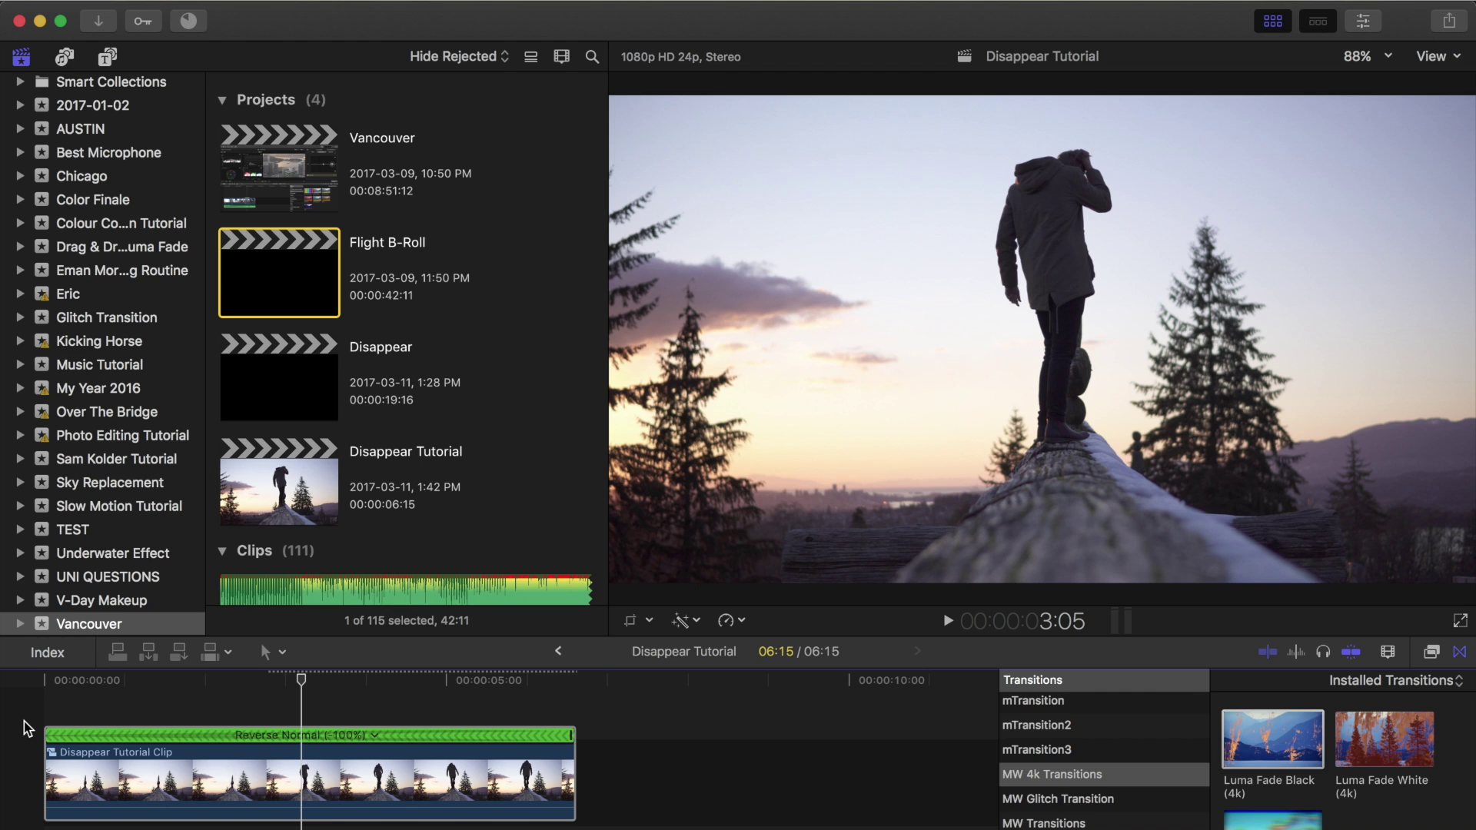
Step: Apply a Ken Burns crop to the compound clip and swap its start and end frames to make it zoom in
left_click(631, 622)
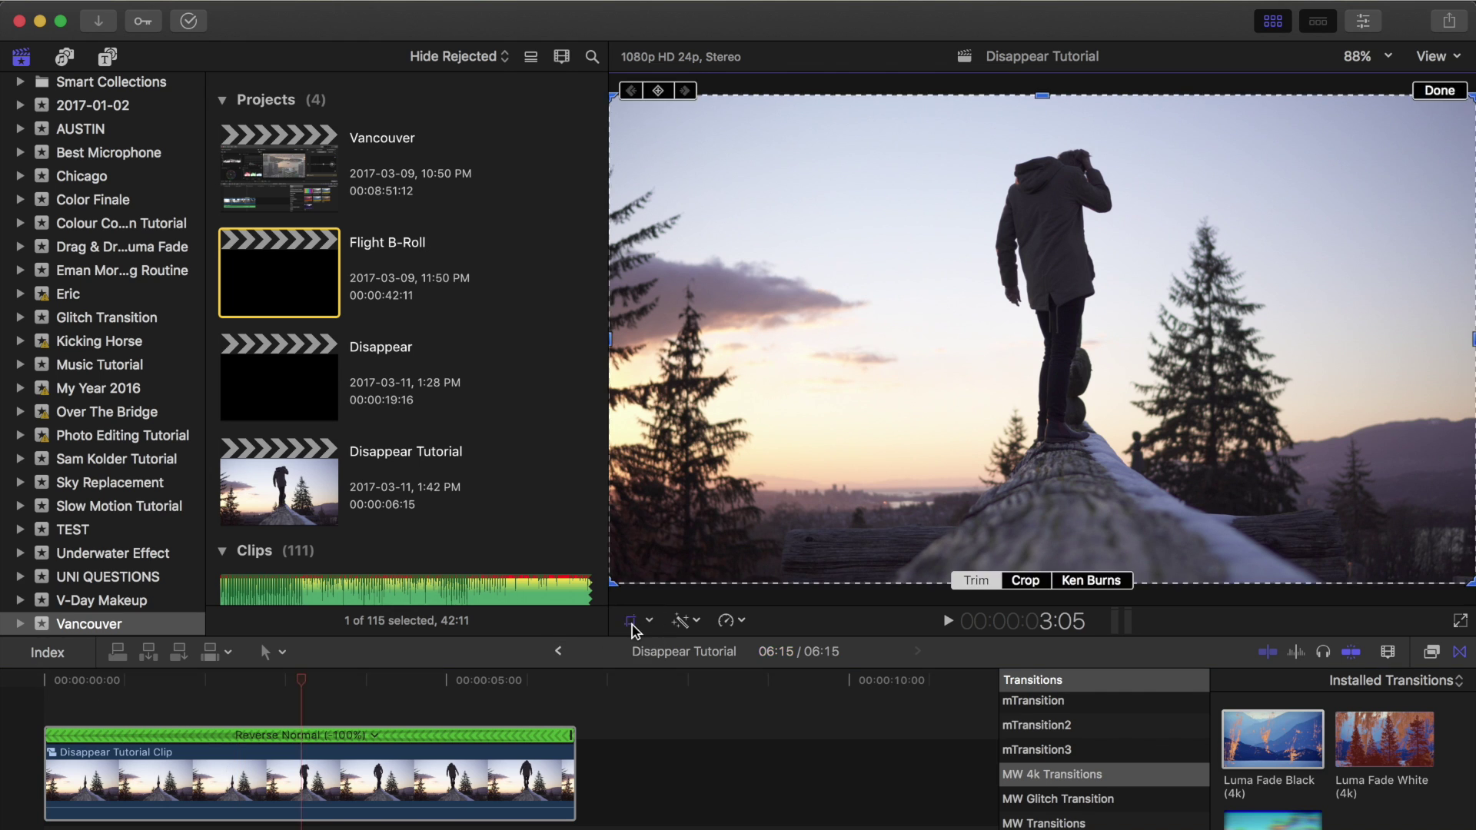
left_click(1104, 584)
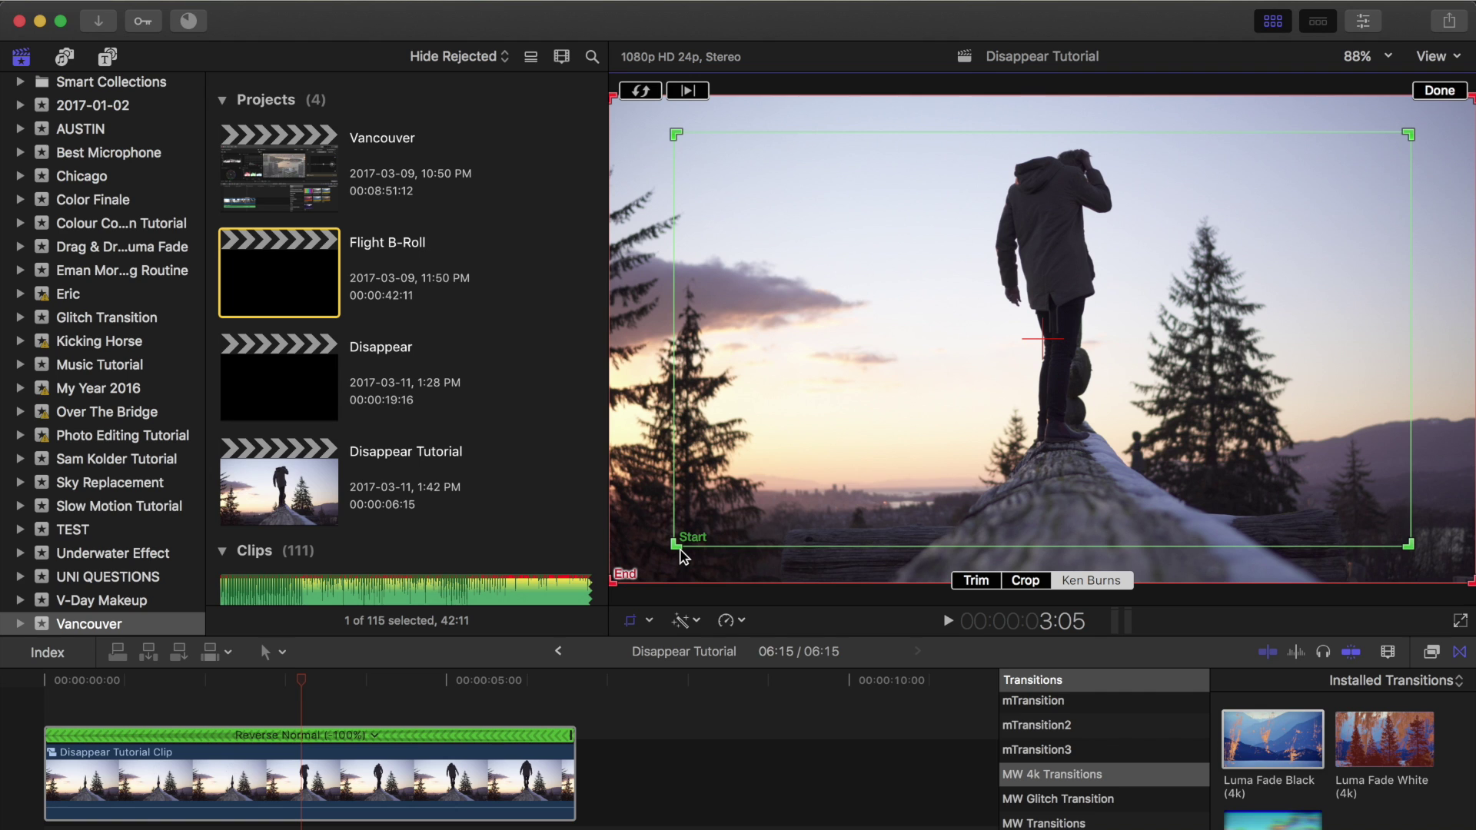
left_click(640, 90)
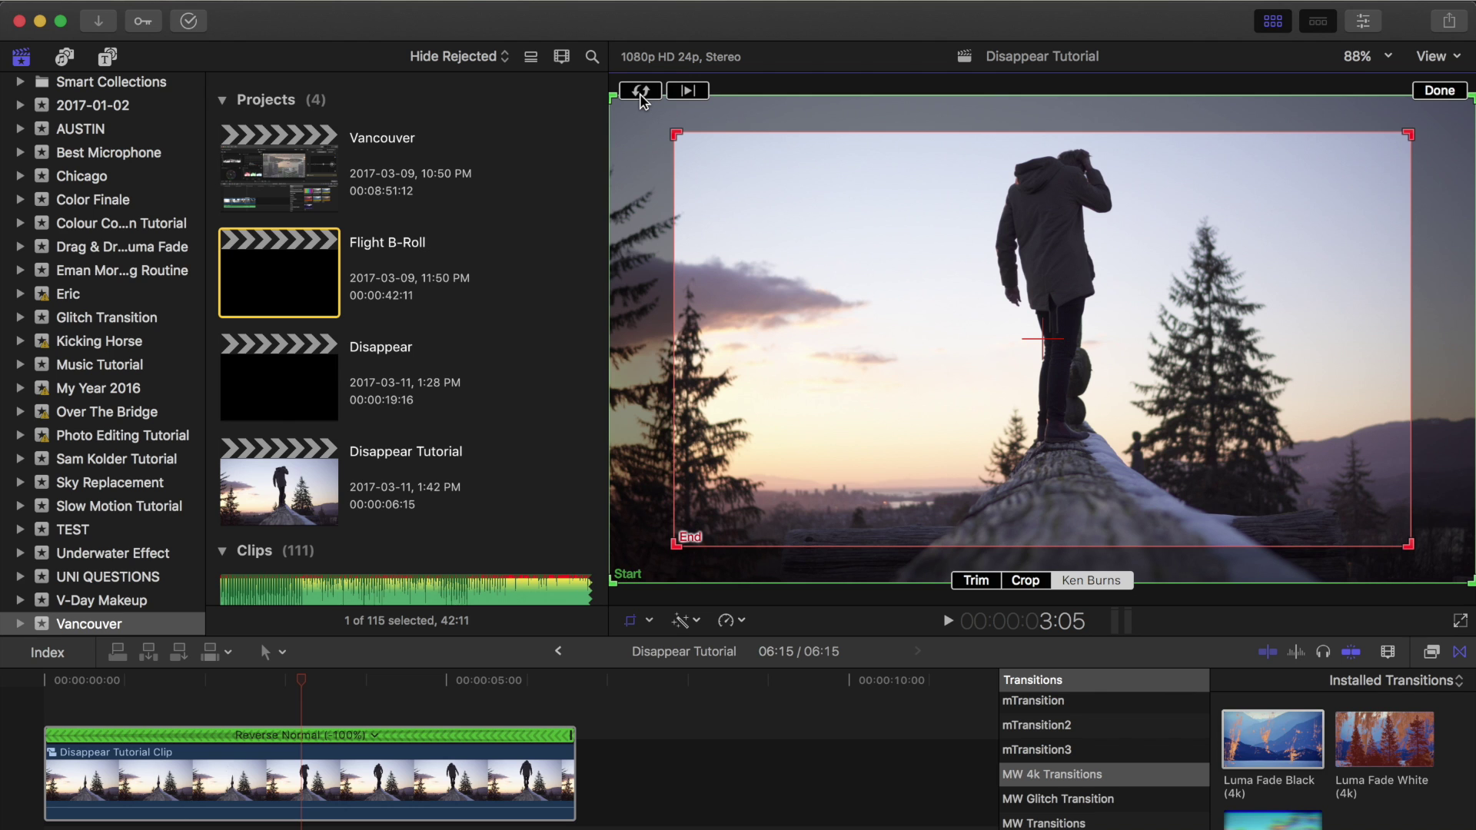
Step: Try moving the Ken Burns end frame toward the image's upper right and shrinking it, and undo both changes
left_click_drag(888, 345, 952, 307)
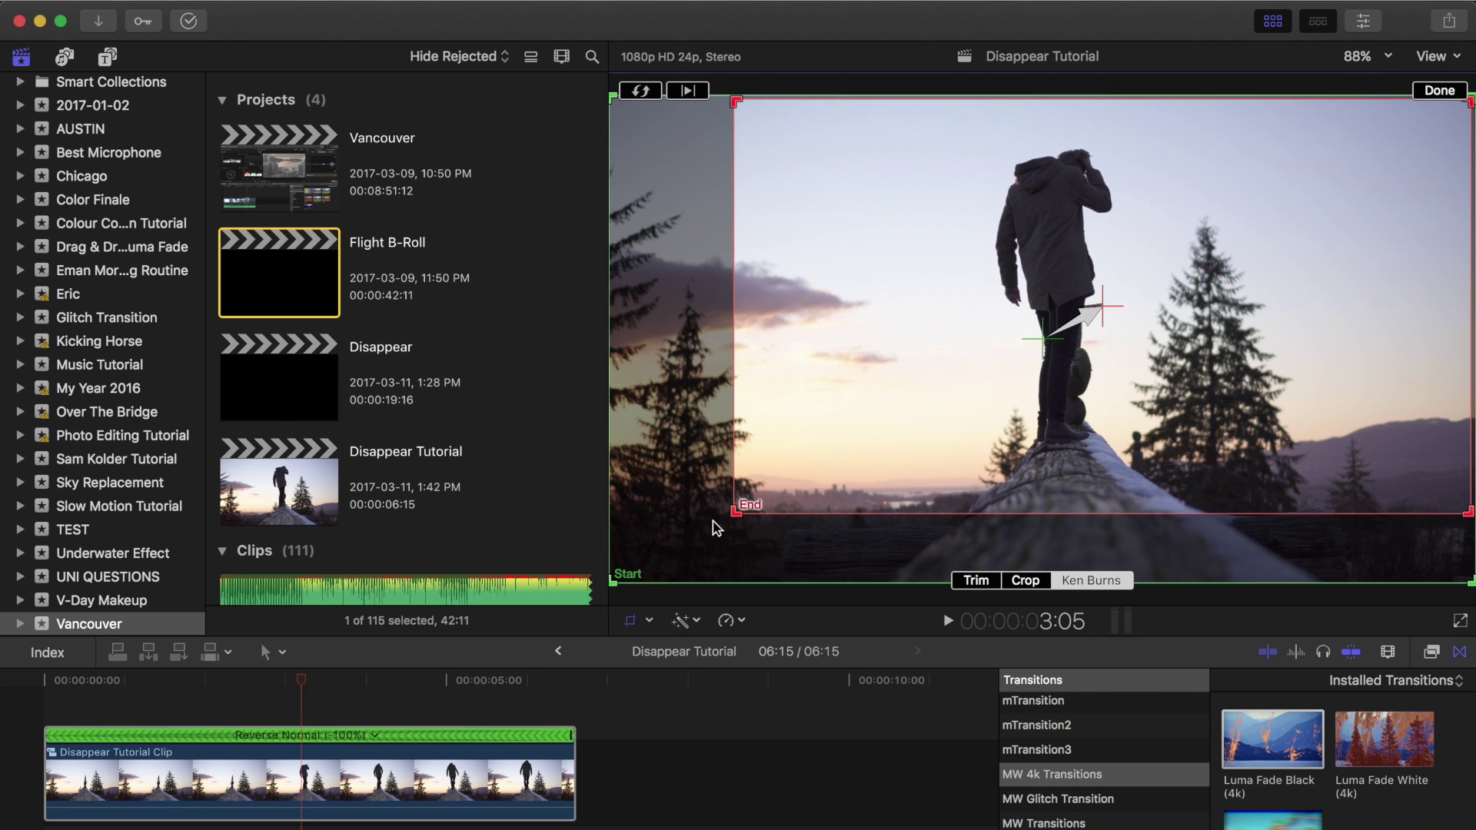
left_click_drag(735, 515, 849, 484)
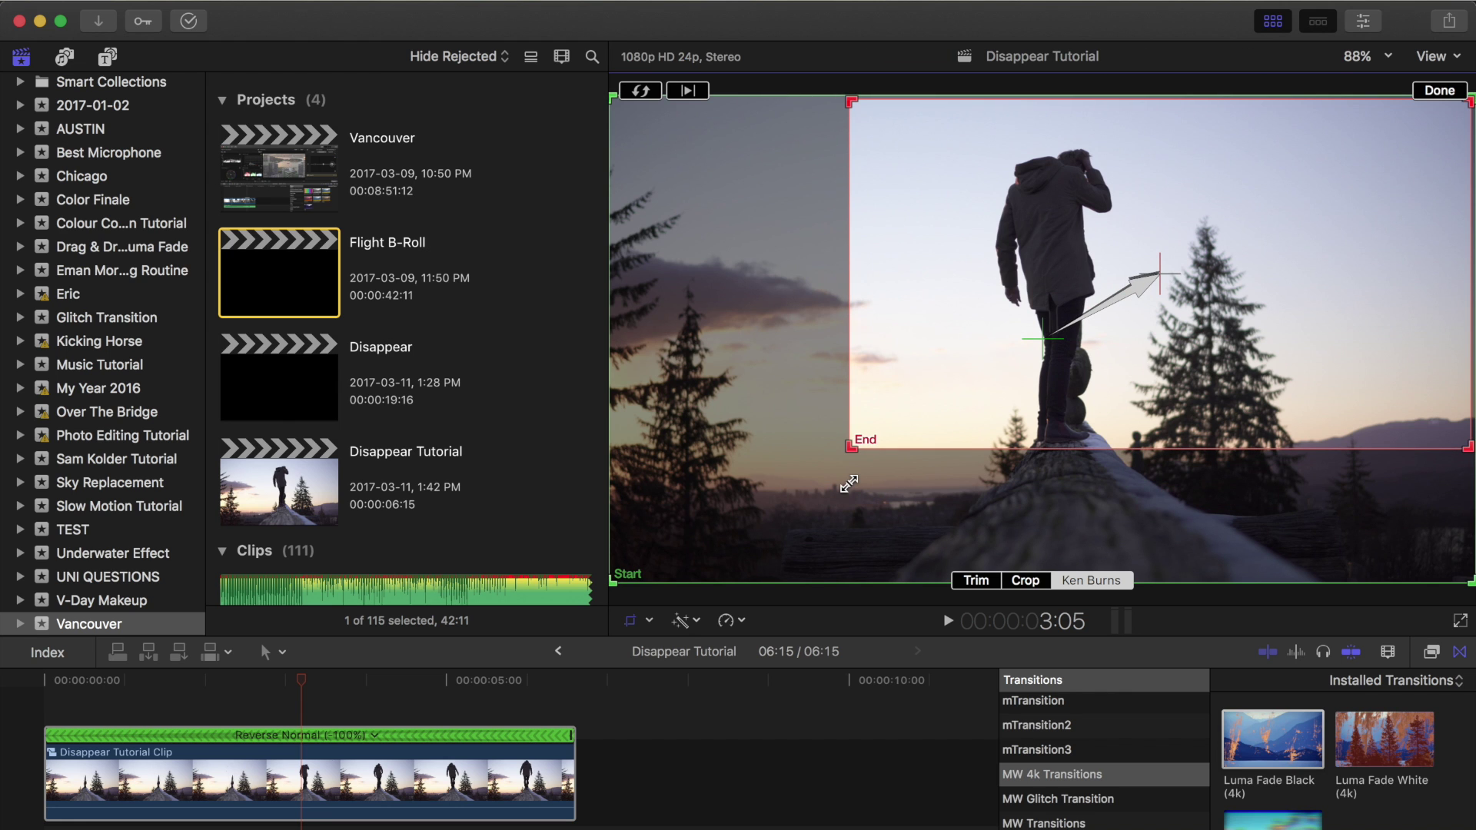
key("super+z")
key("super+z")
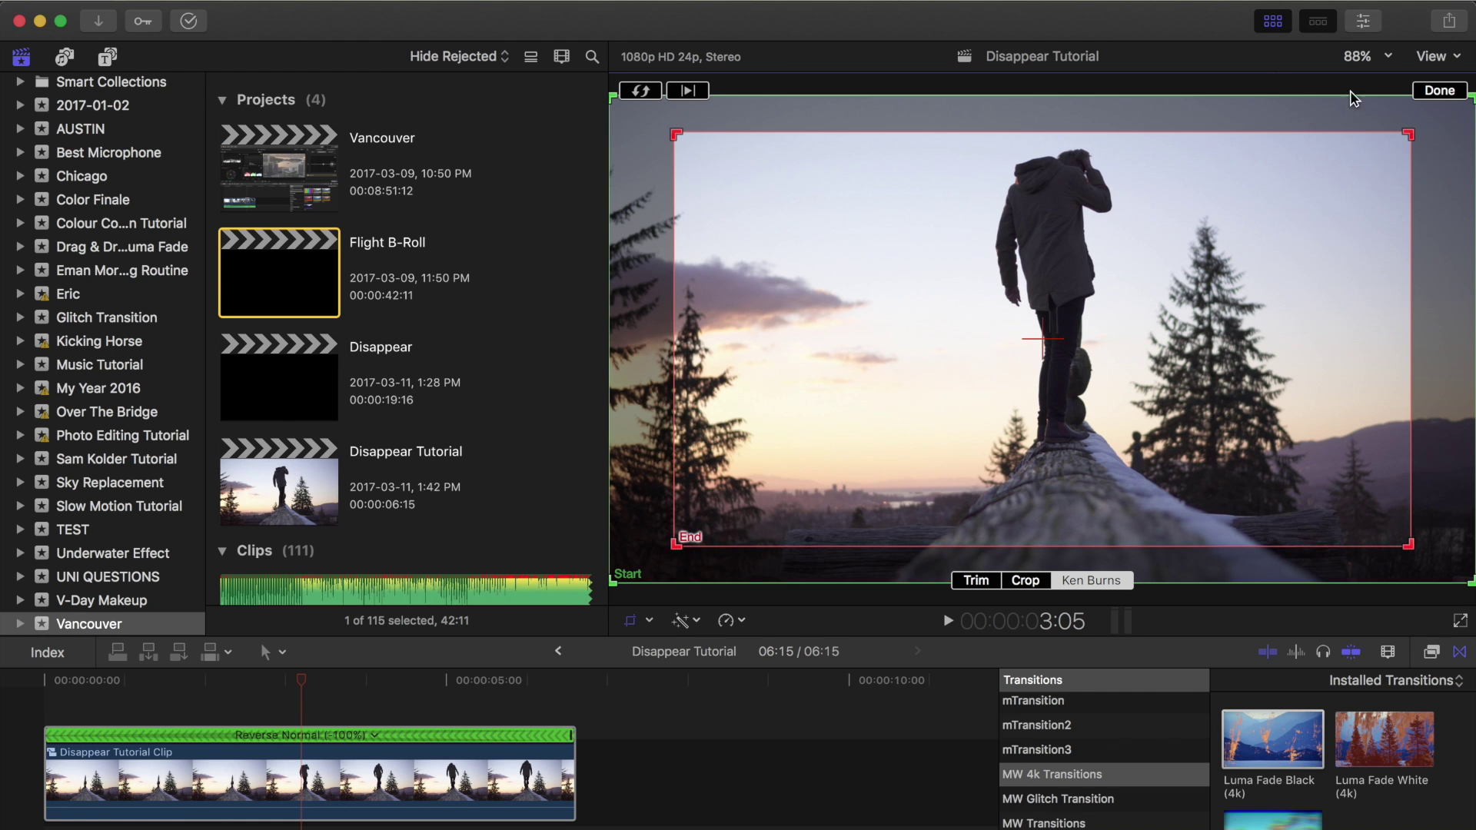
Step: Accept the Ken Burns crop and add the Handheld video effect to the compound clip
left_click(1439, 91)
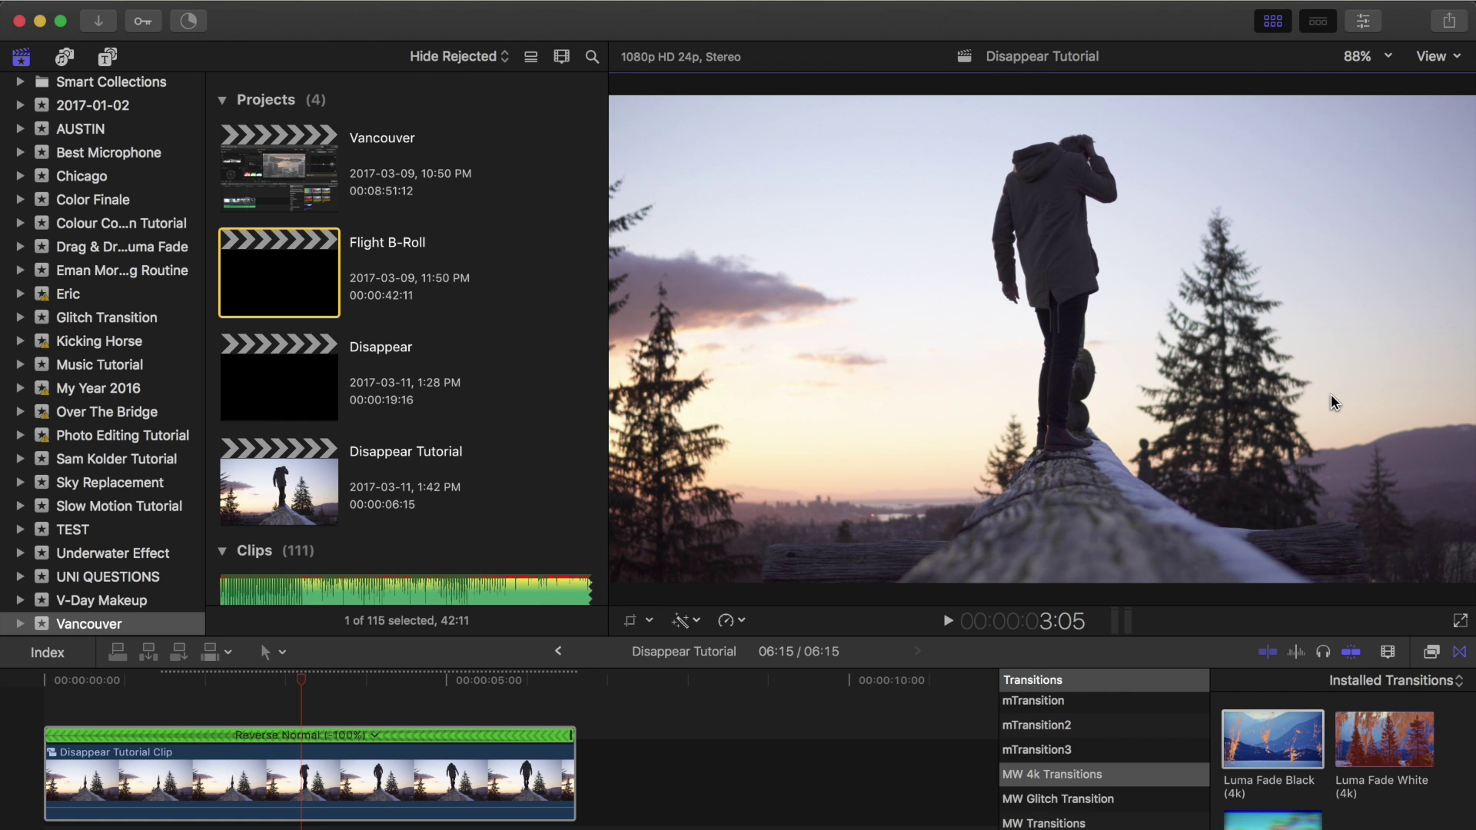
left_click(1432, 653)
scroll(1093, 740, "up", 3)
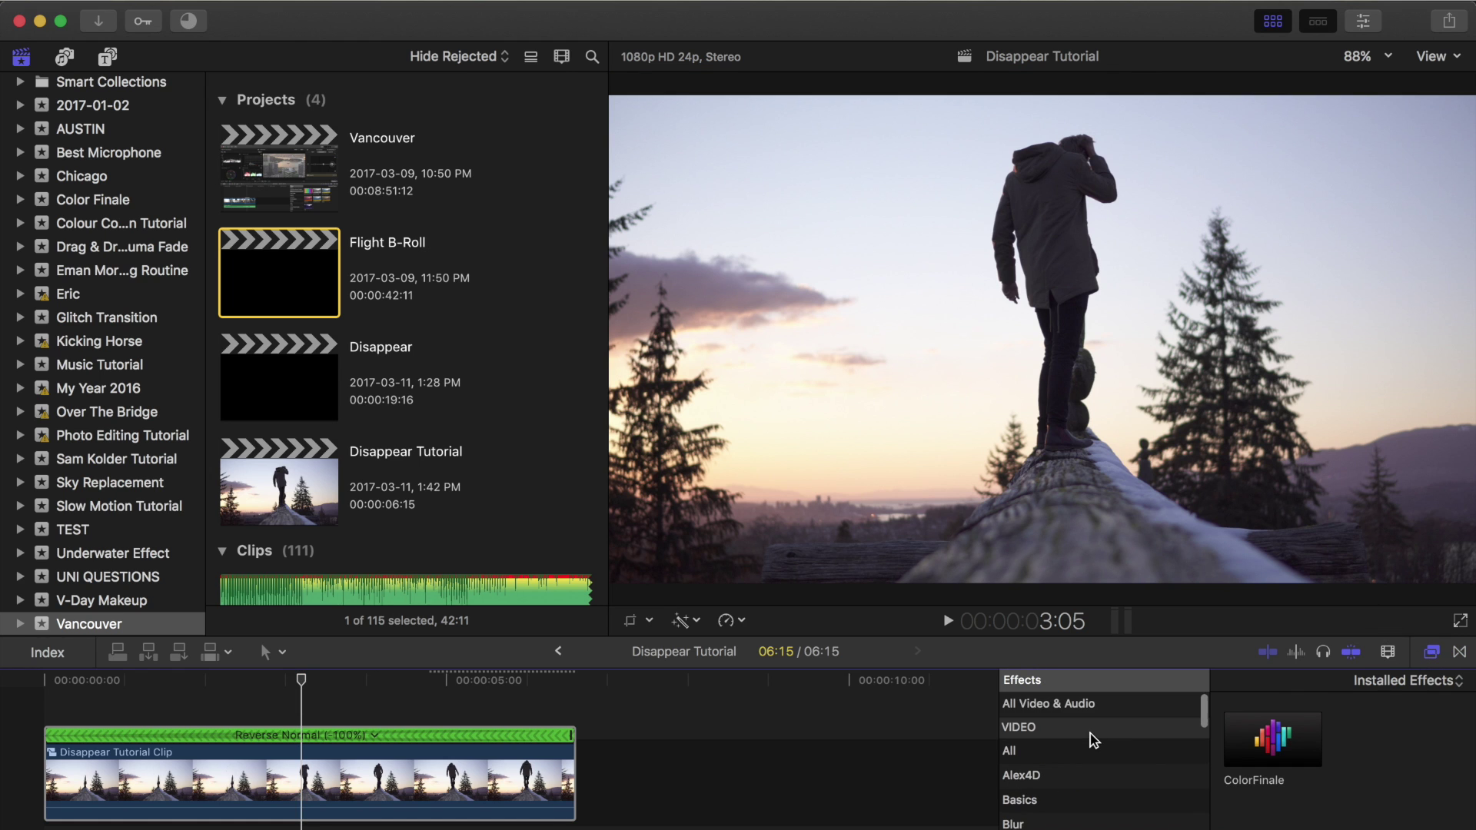
left_click(1088, 703)
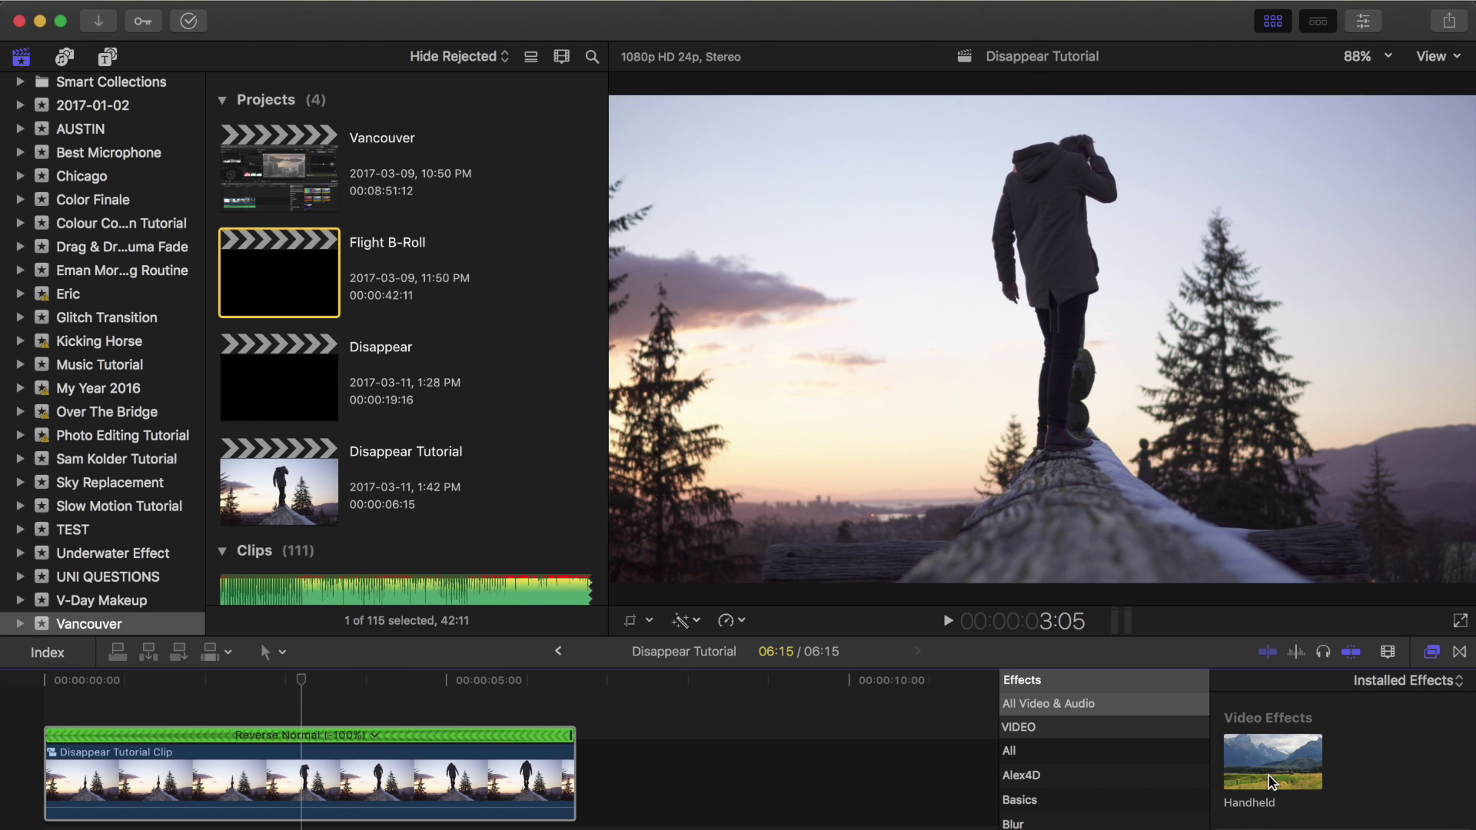
left_click_drag(1272, 783, 258, 791)
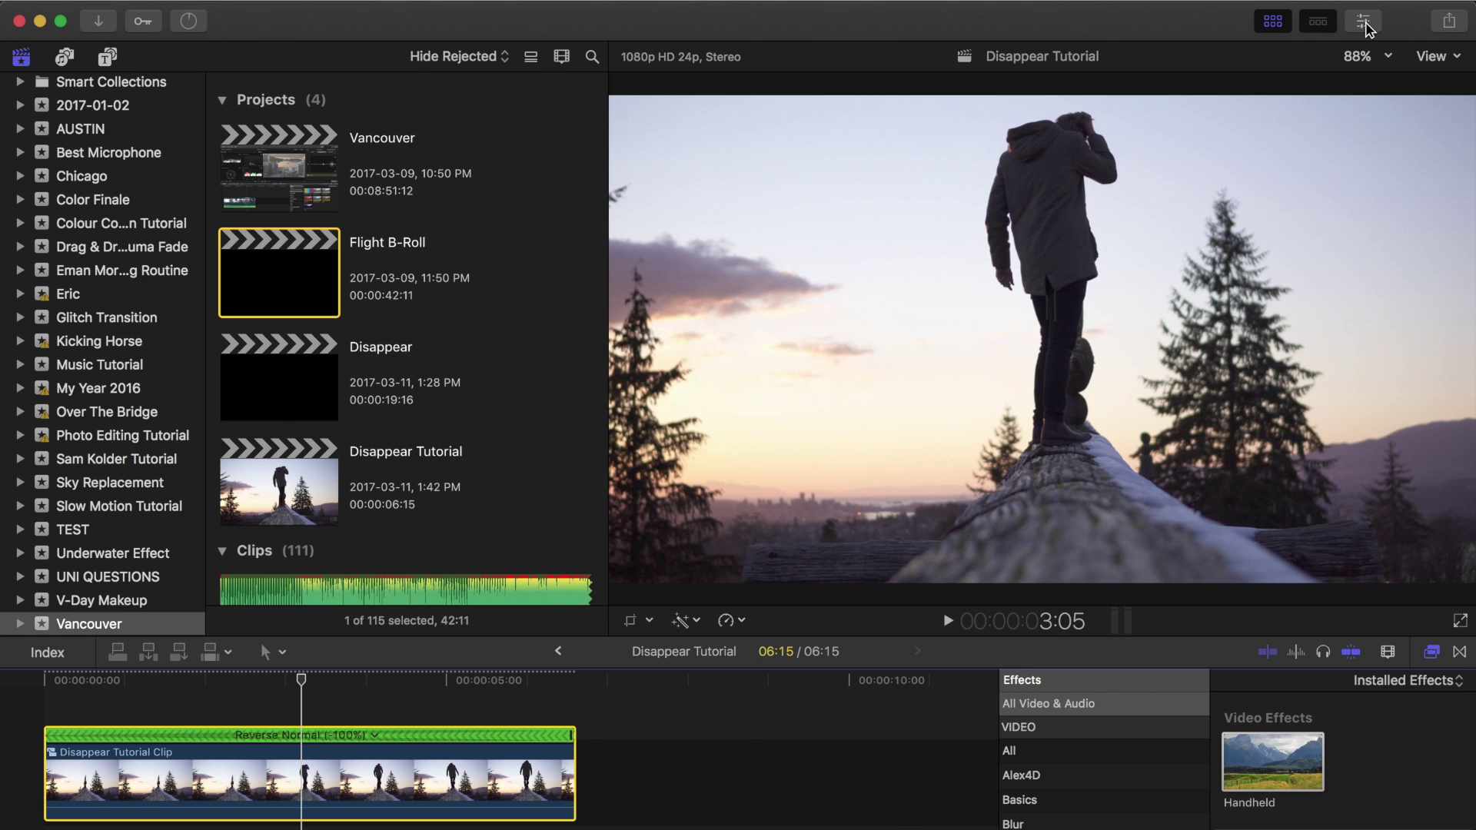
Step: Set the Handheld effect's Shakiness to 15 on the compound clip
left_click(1364, 23)
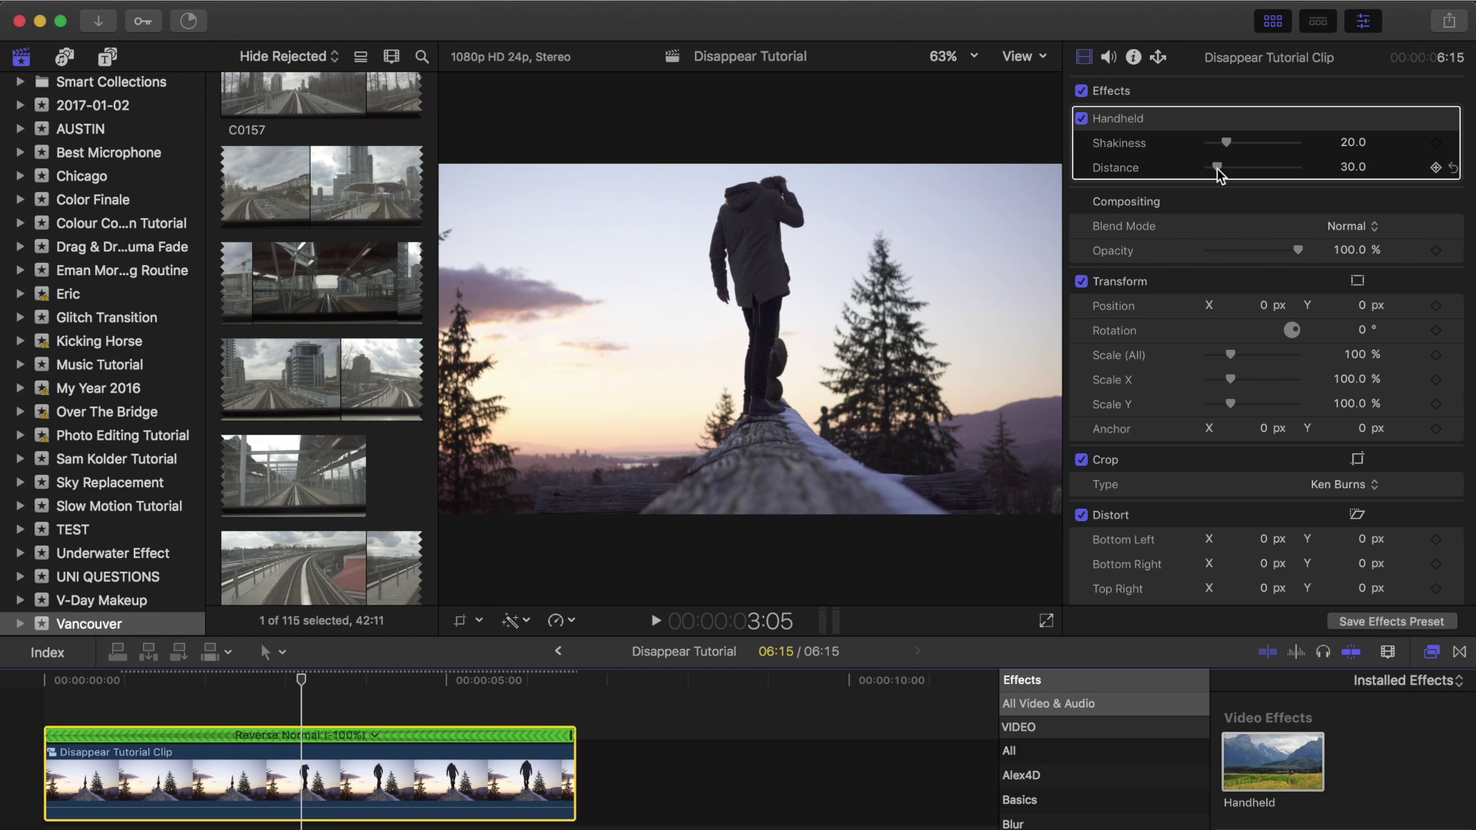
left_click(1345, 143)
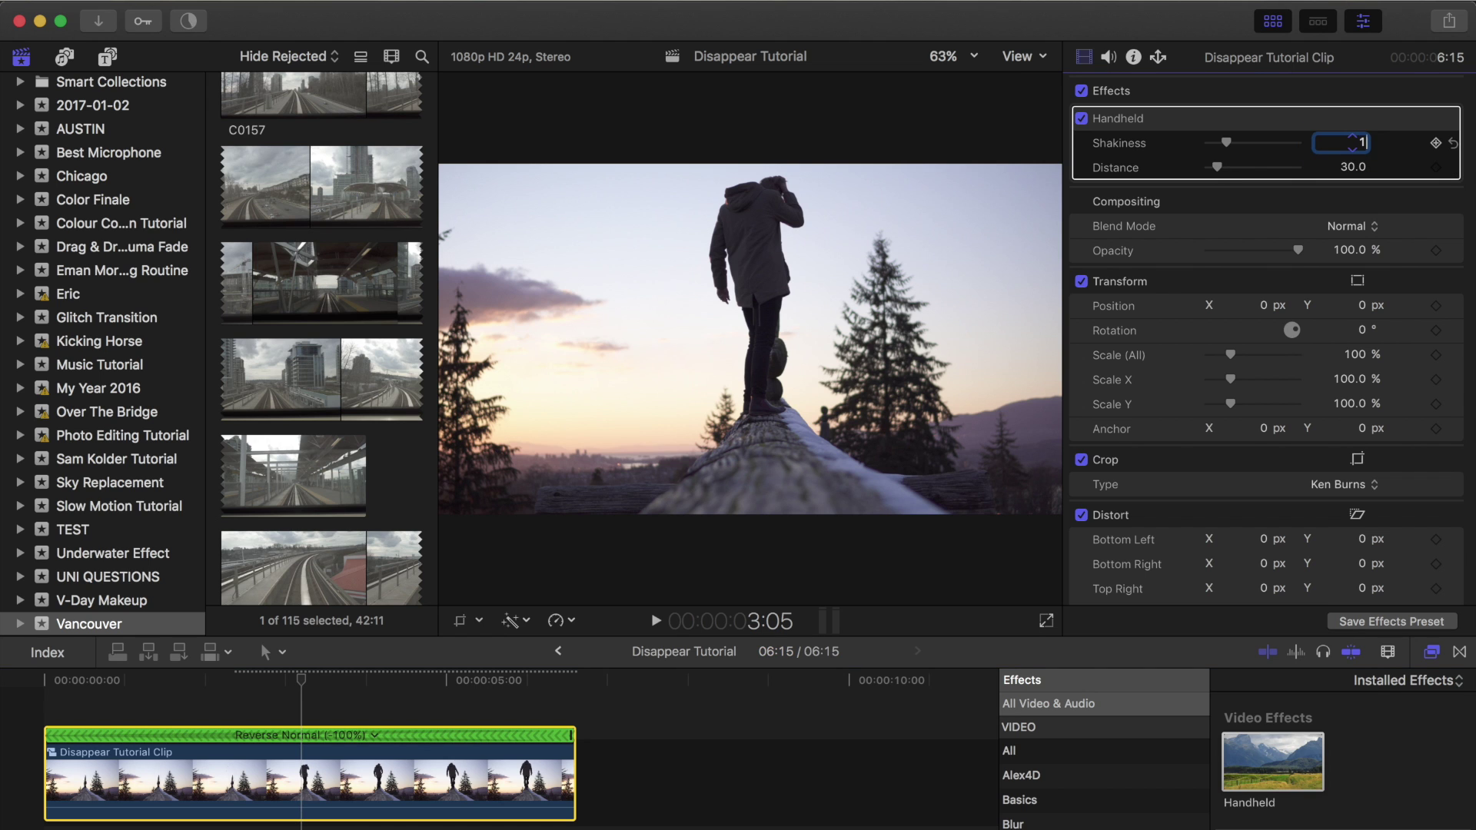
type("15")
key("Return")
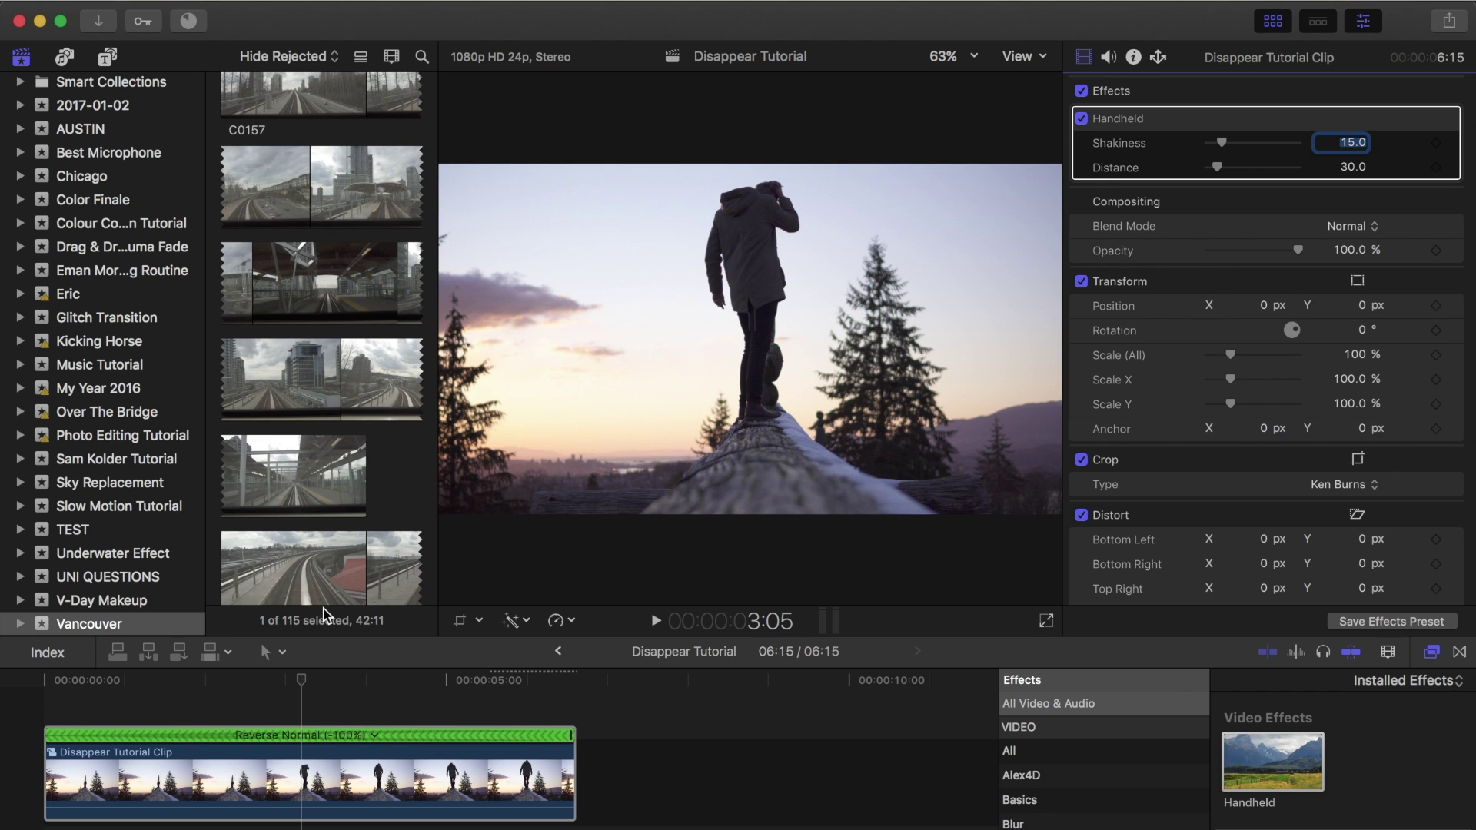
Step: Play back the compound clip from the start to check the zoom and handheld shake, and return to its beginning
left_click(302, 685)
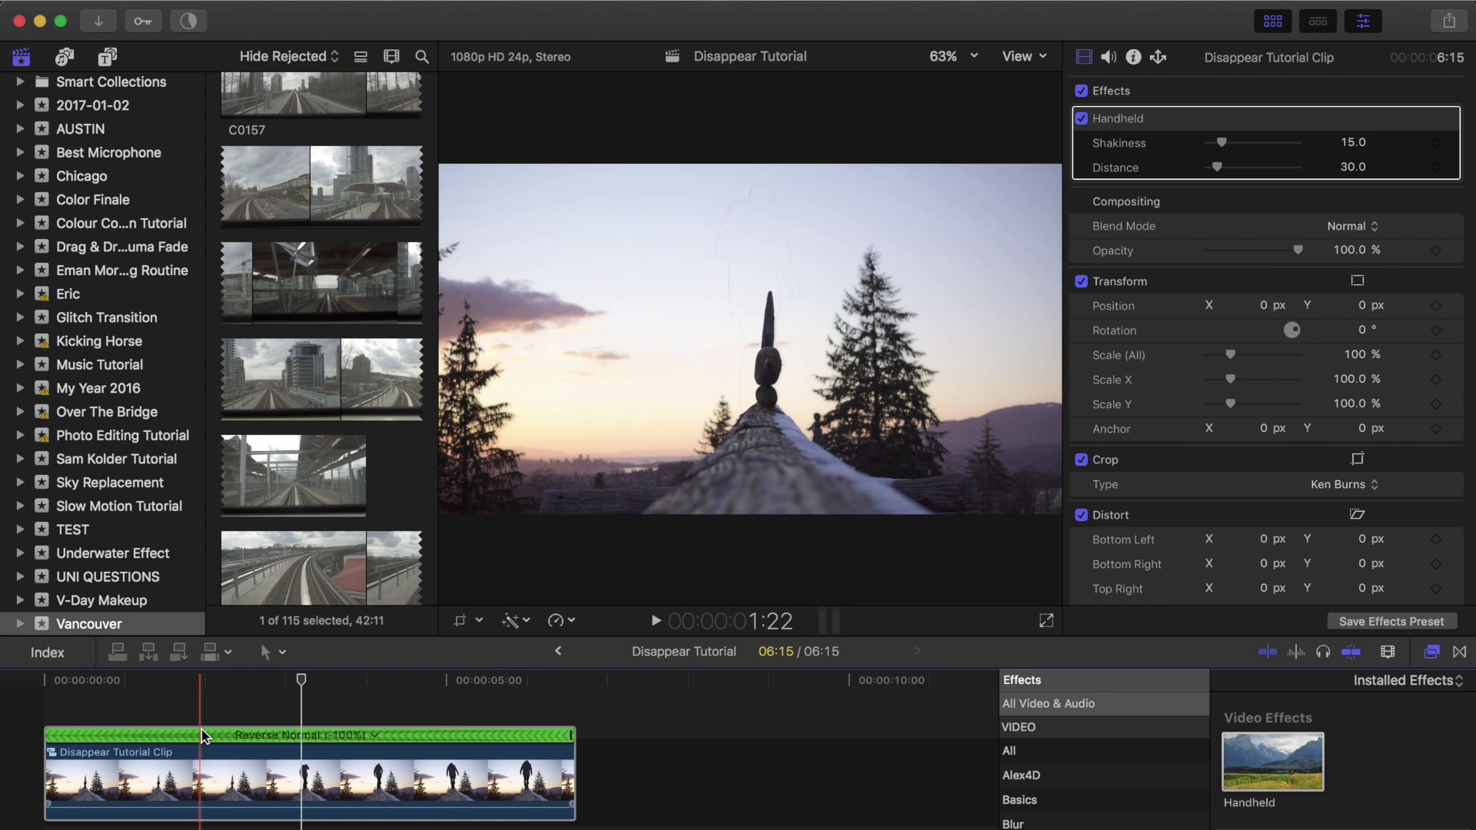
left_click_drag(302, 685, 33, 702)
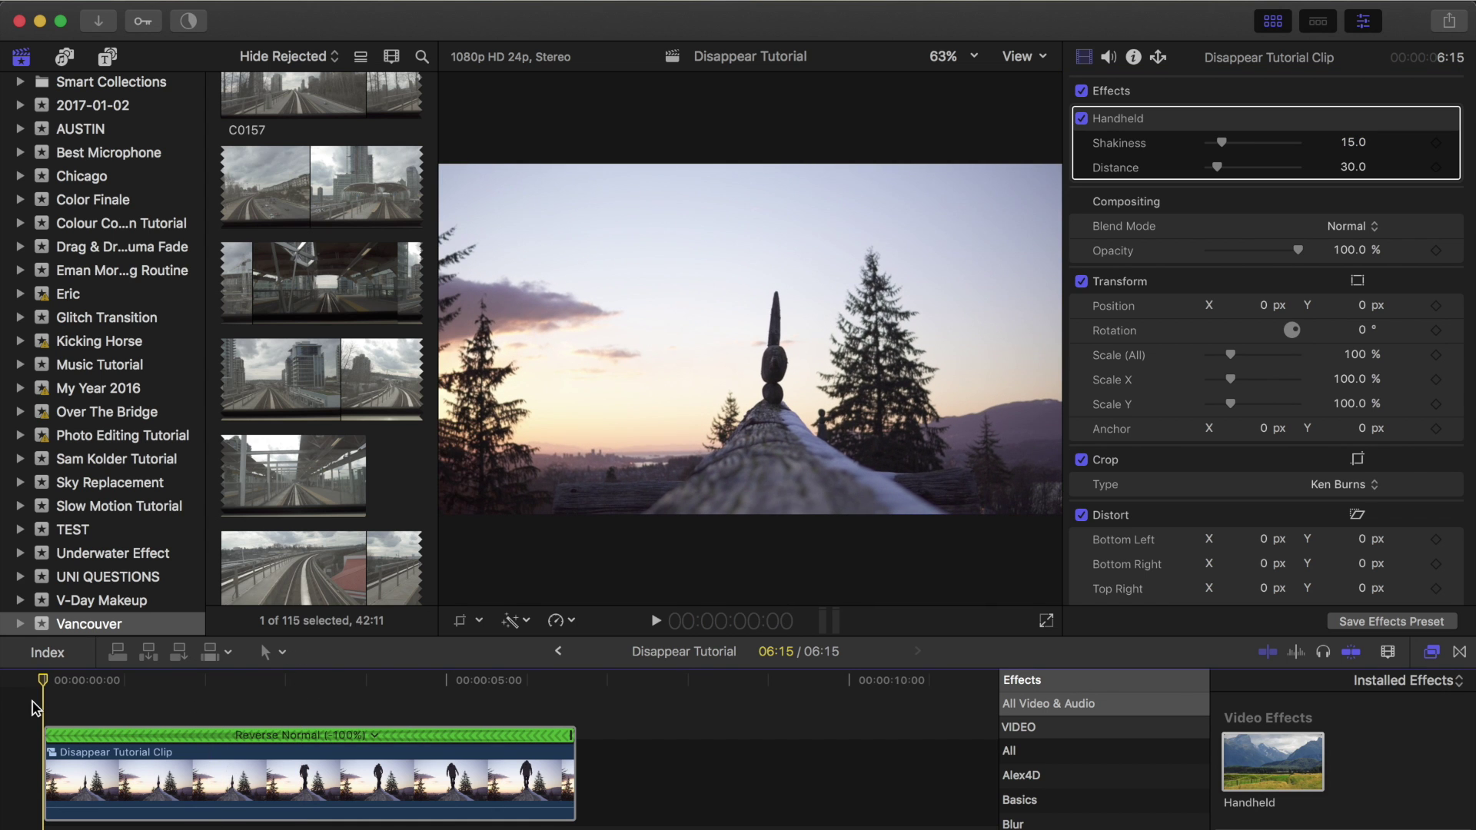
key("space")
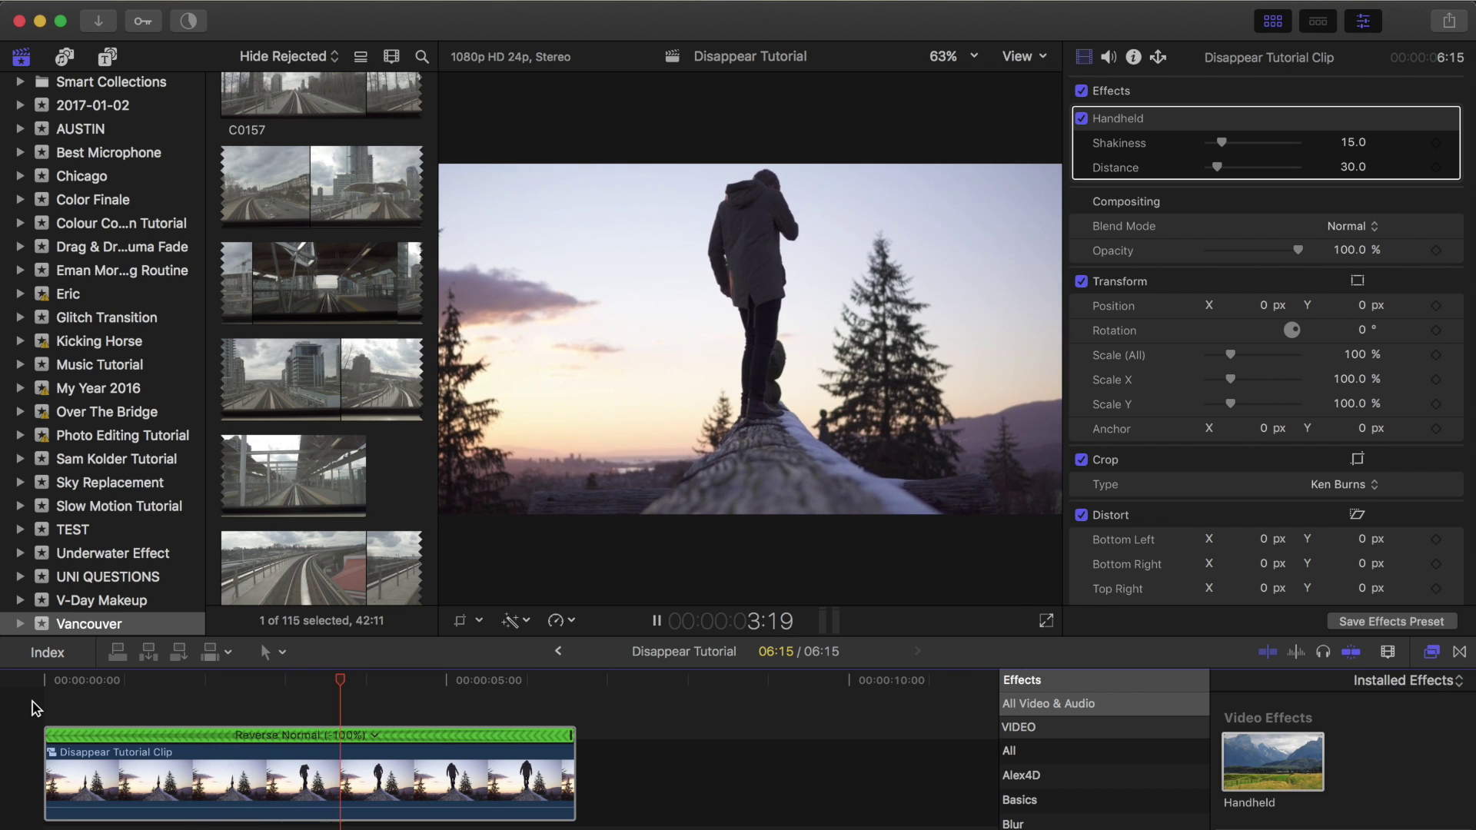
key("space")
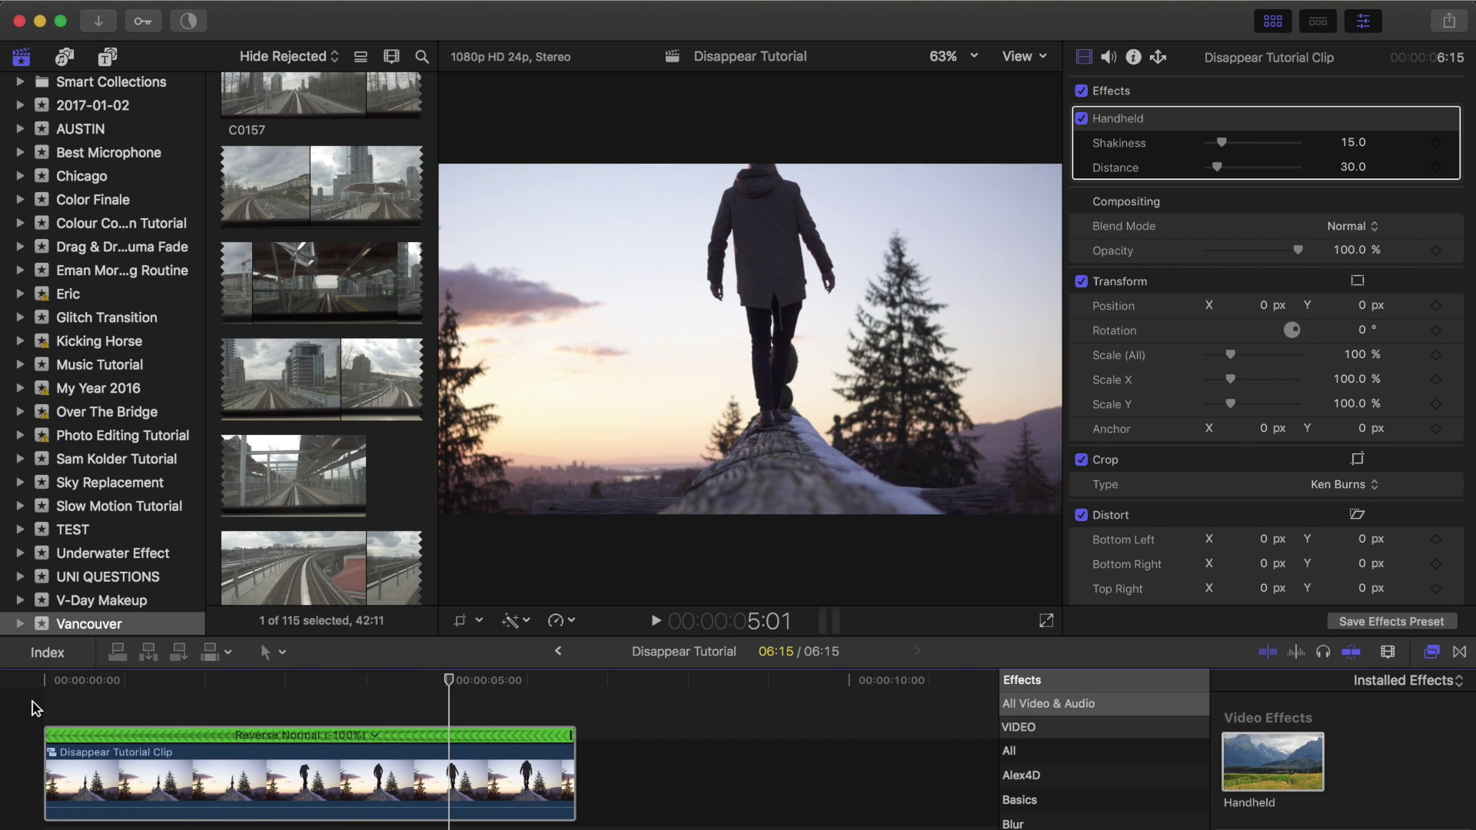
key("space")
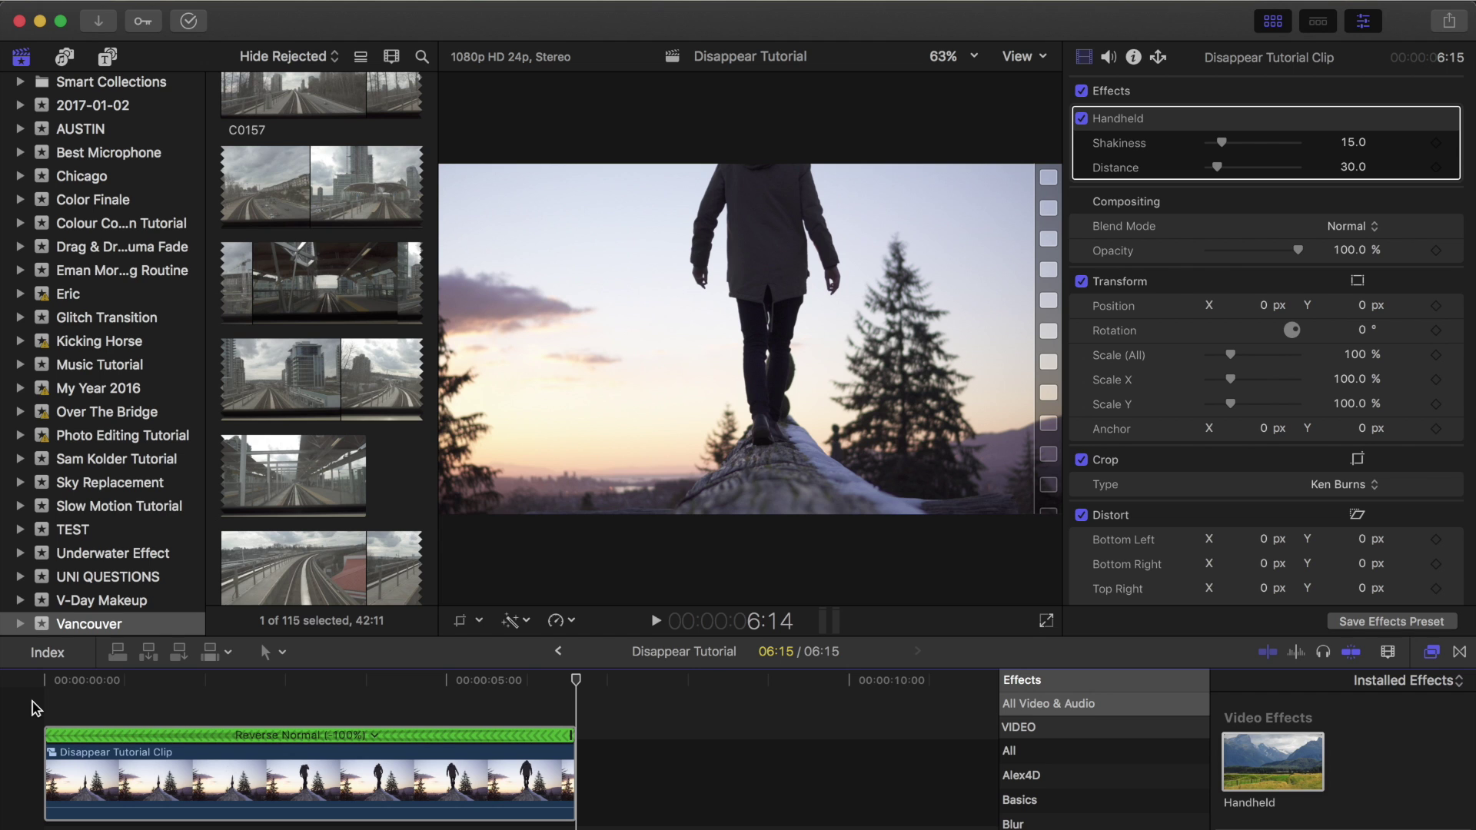
left_click(34, 708)
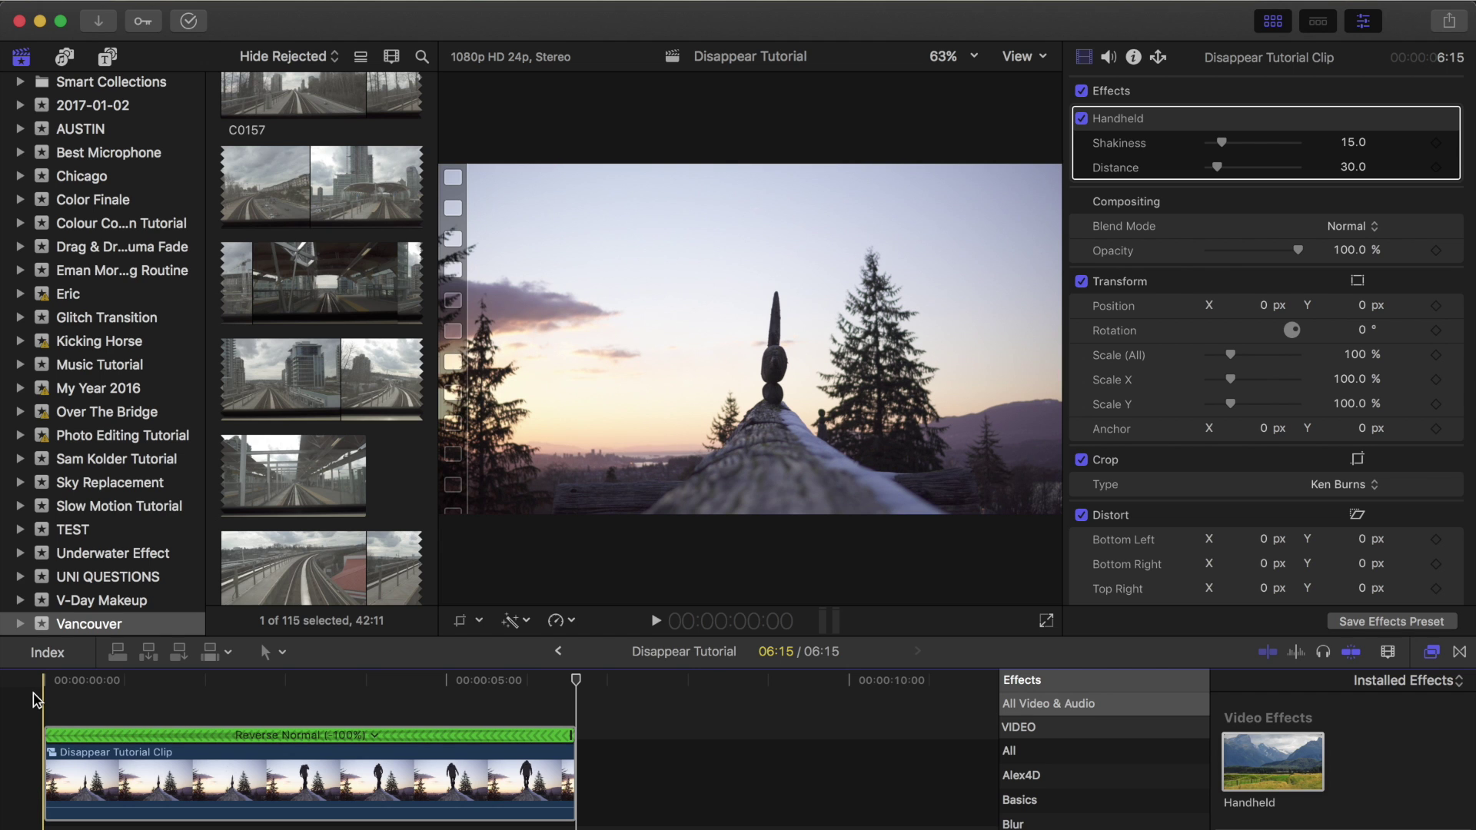